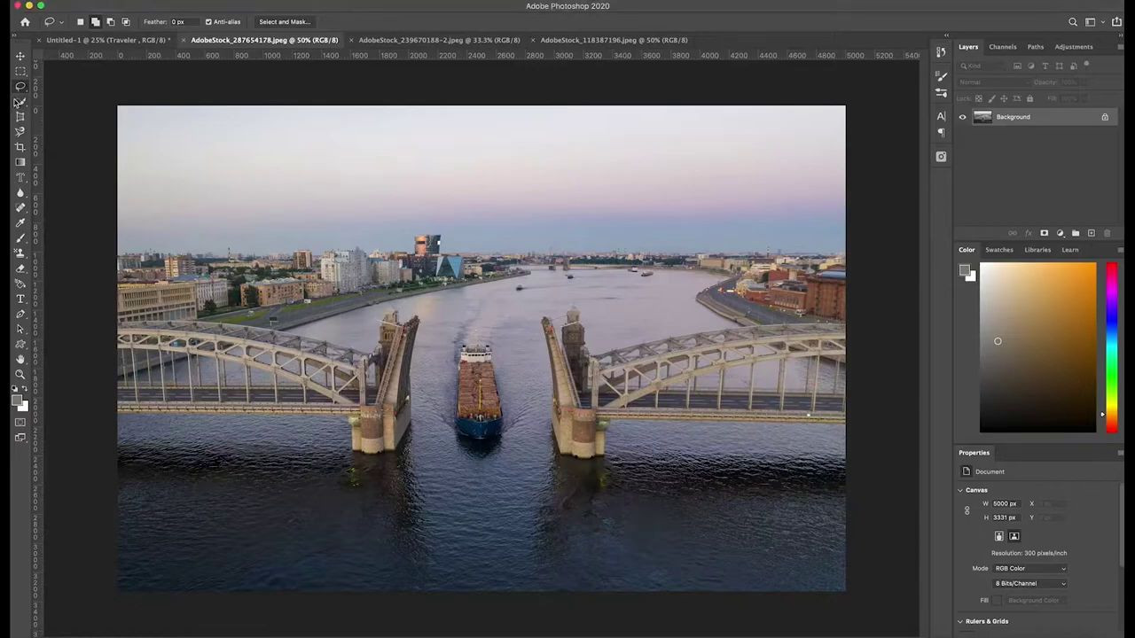
Duplicate the bridge photo layer and lasso around the cargo ship
key("ctrl+plus")
key("ctrl+plus")
key("ctrl+plus")
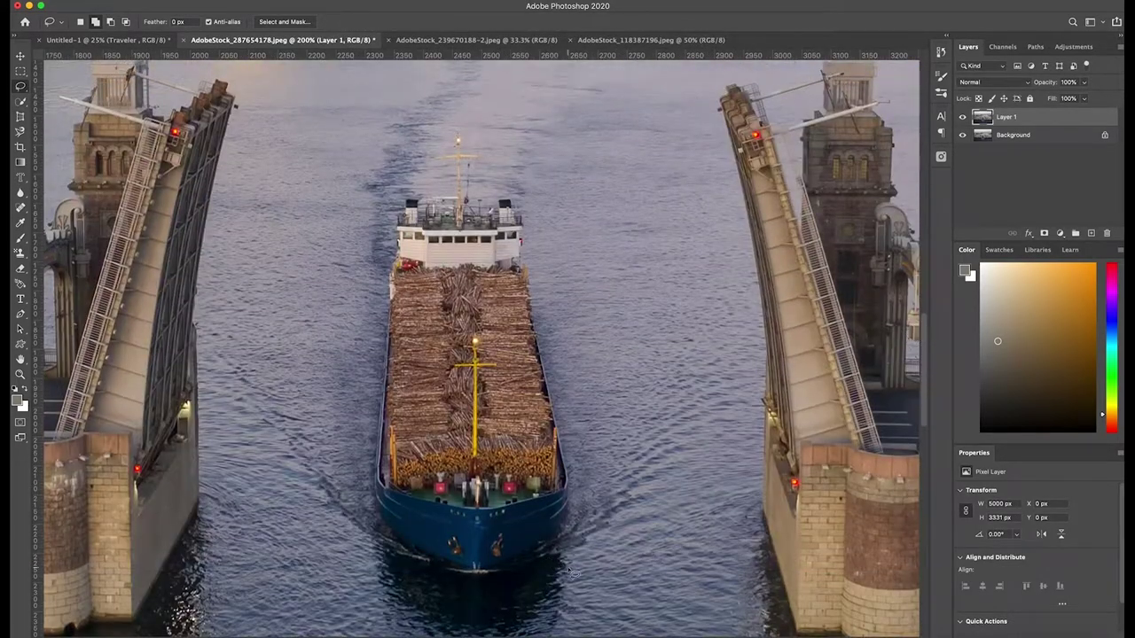
left_click_drag(473, 199, 547, 581)
key("ctrl+minus")
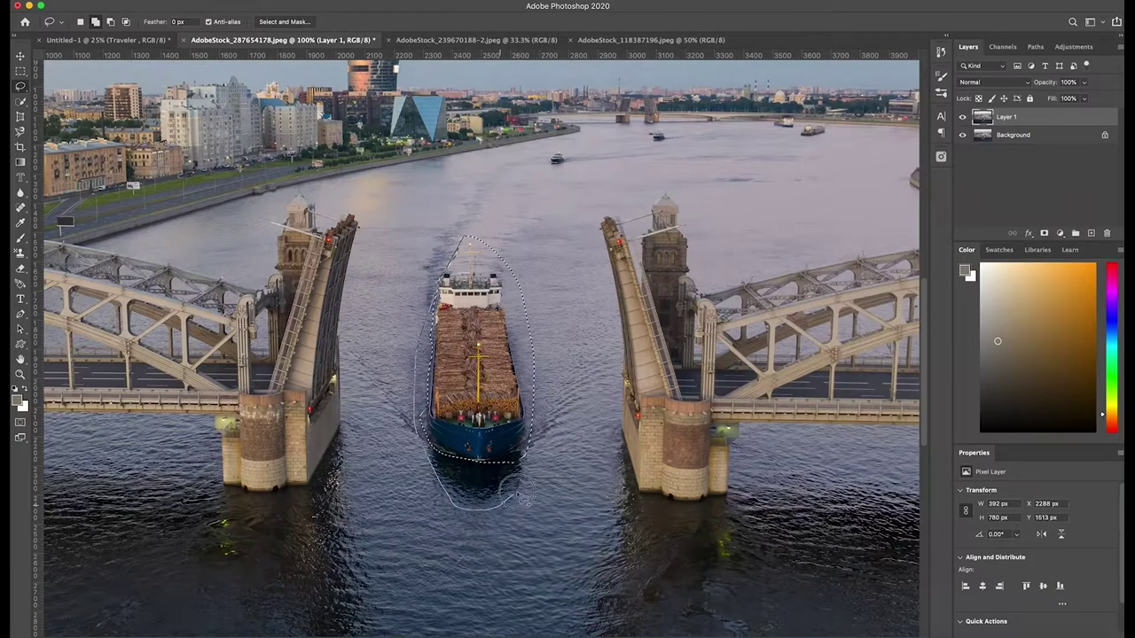
Content-Aware Fill the ship, limiting the sampling area to the surrounding river water
left_click(190, 7)
left_click(168, 198)
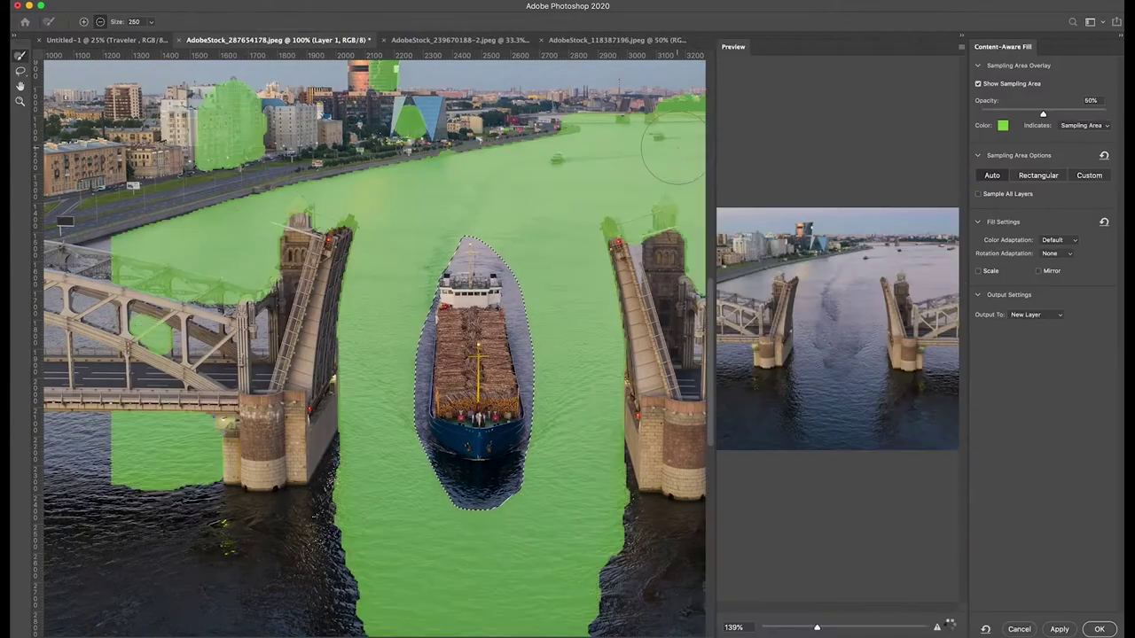
key("ctrl+minus")
left_click_drag(302, 235, 470, 248)
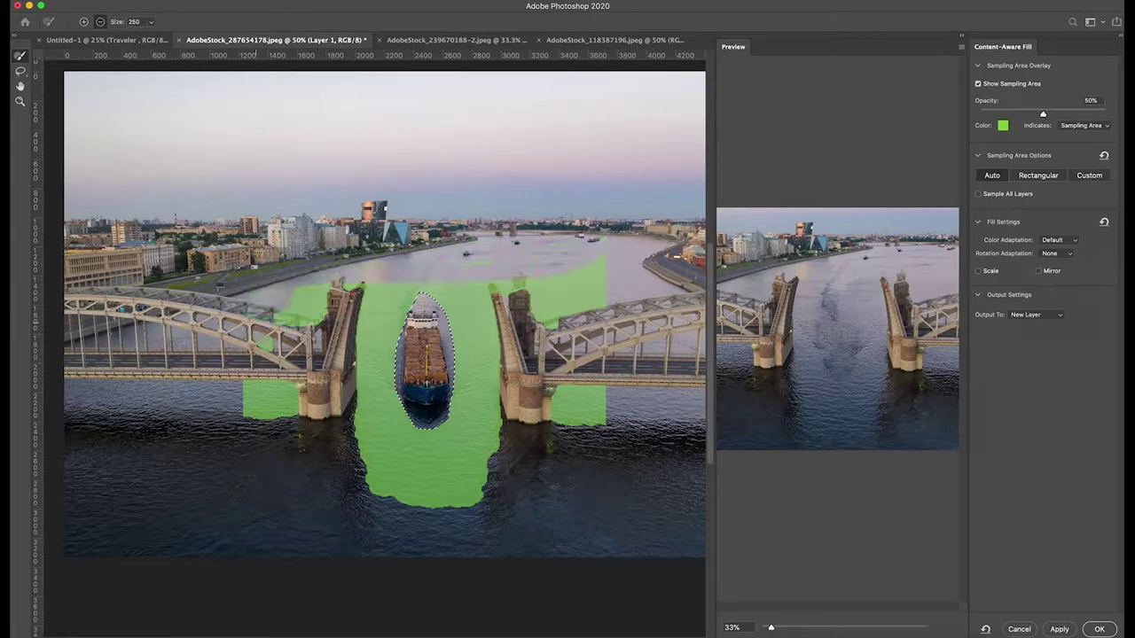
left_click_drag(301, 283, 266, 403)
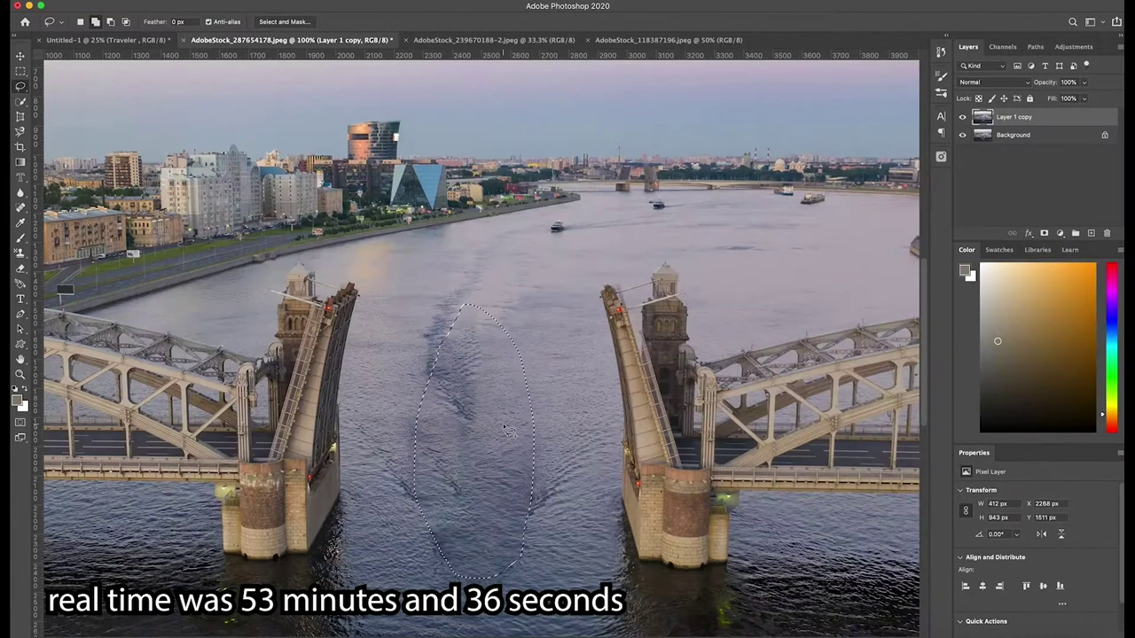
key("ctrl+d")
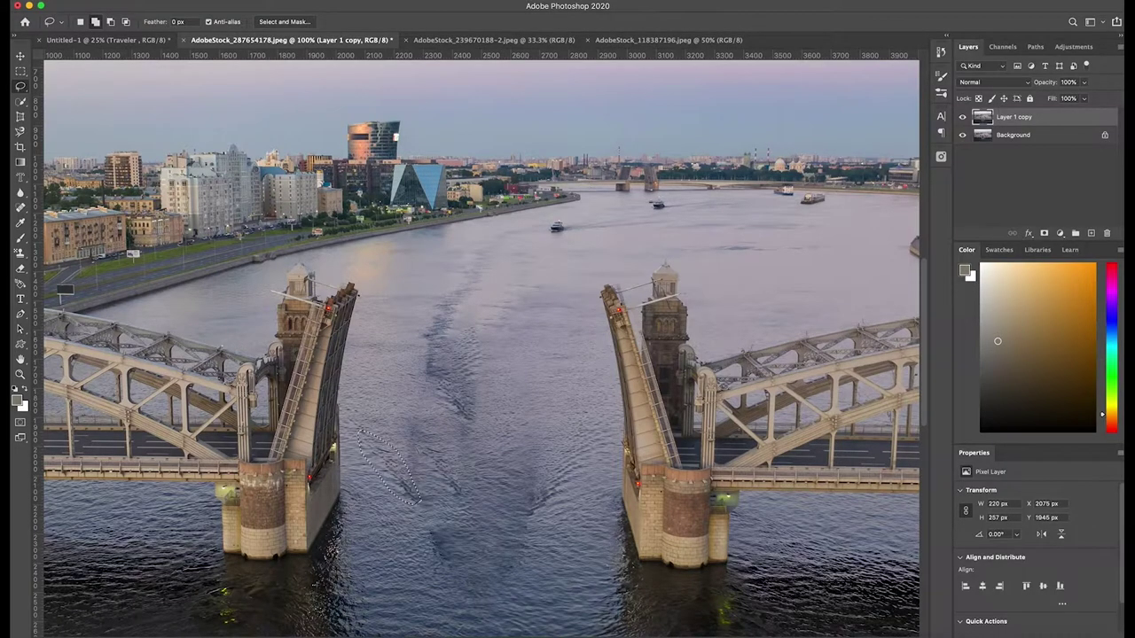
Content-Aware Fill the leftover streaks in the water where the ship was
key("shift+F5")
key("Return")
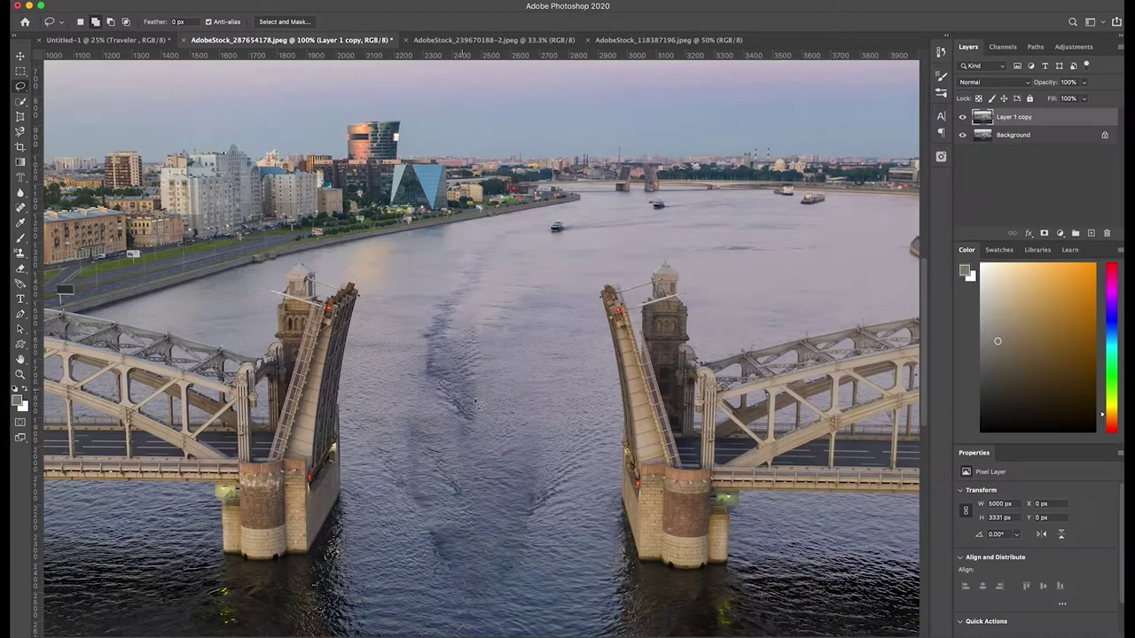
left_click_drag(493, 264, 429, 312)
key("shift+F5")
key("Return")
key("ctrl+d")
scroll(926, 310, "down", 3)
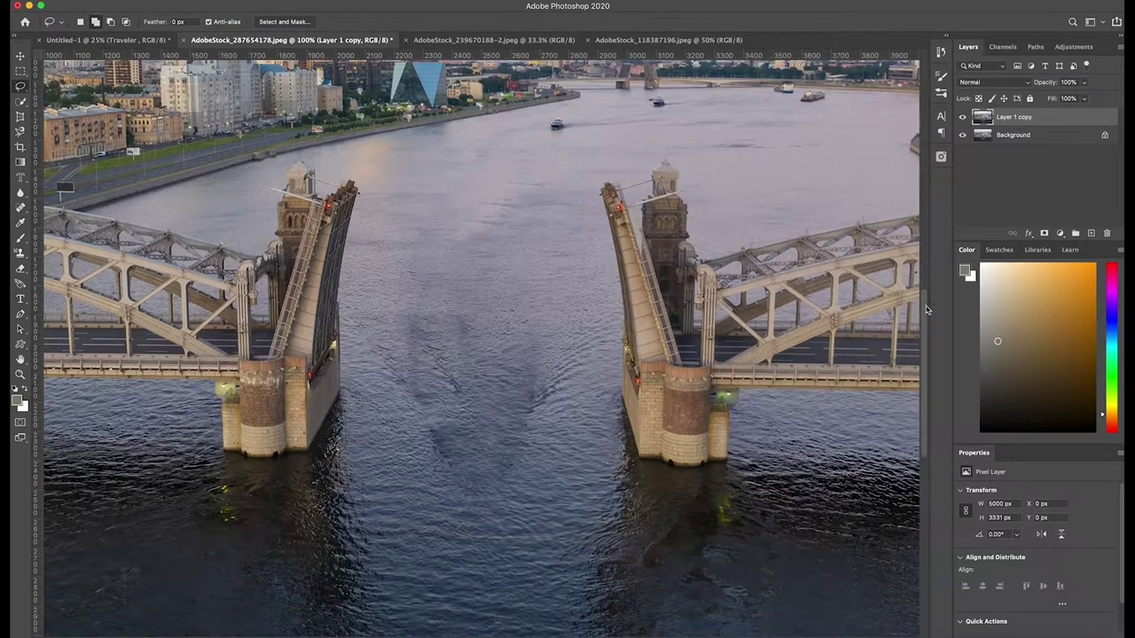
key("shift+F5")
key("Return")
key("ctrl+d")
Heal the remaining patchy water with an 80 px Healing Brush sourced from clean water
left_click(20, 209)
left_click(87, 228)
left_click(394, 493, "alt")
left_click(660, 227)
left_click_drag(449, 453, 486, 461)
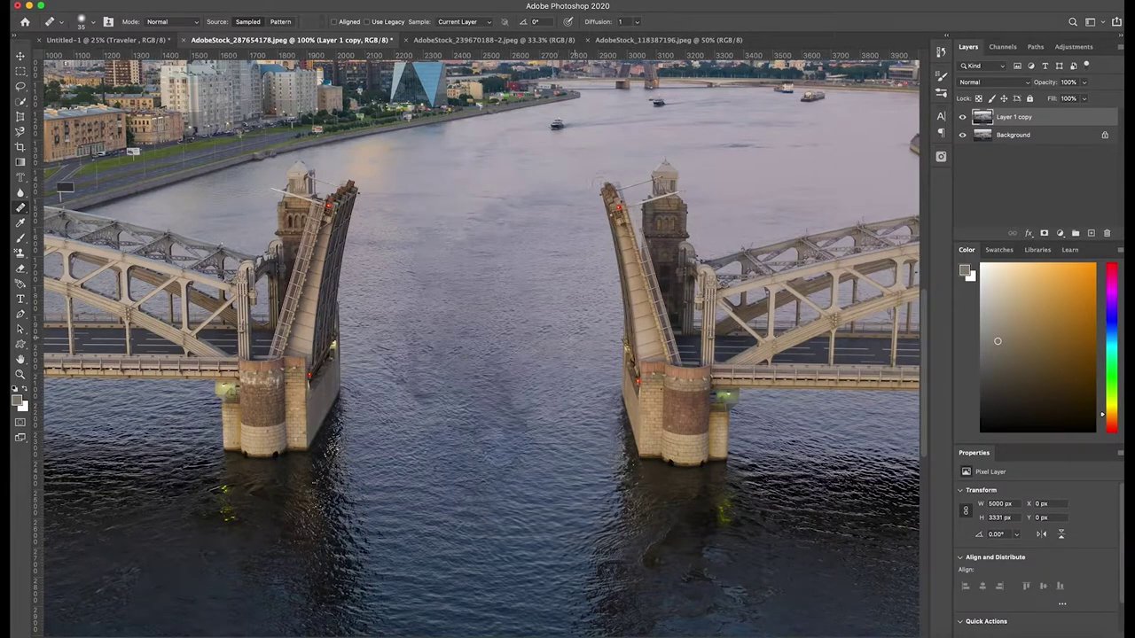
left_click_drag(507, 418, 527, 445)
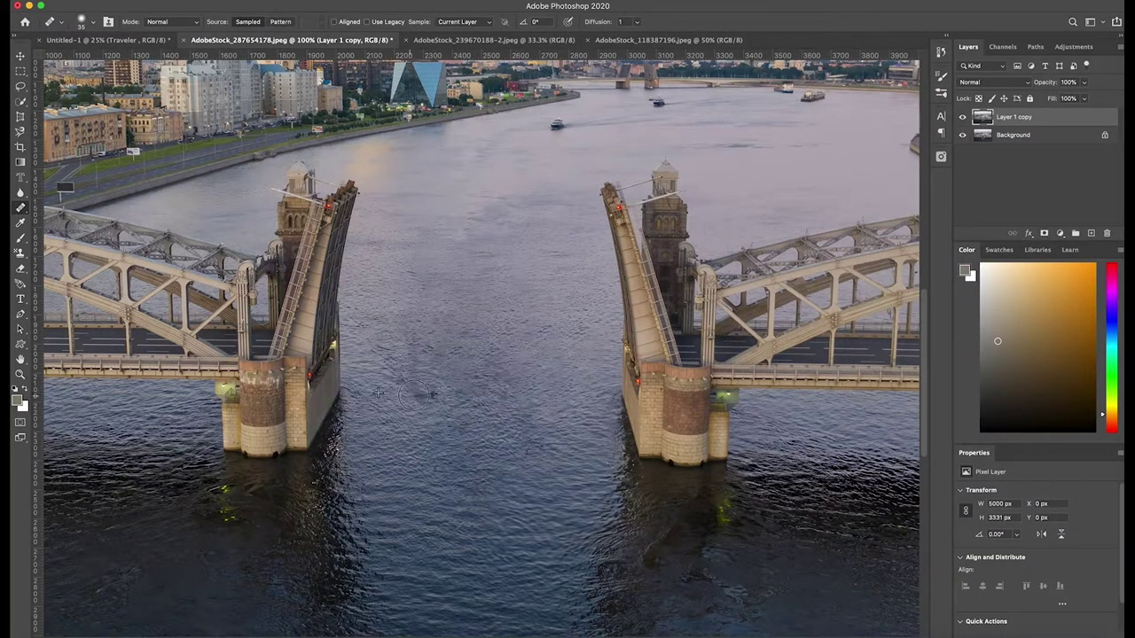
key("ctrl+minus")
key("ctrl+minus")
left_click(461, 40)
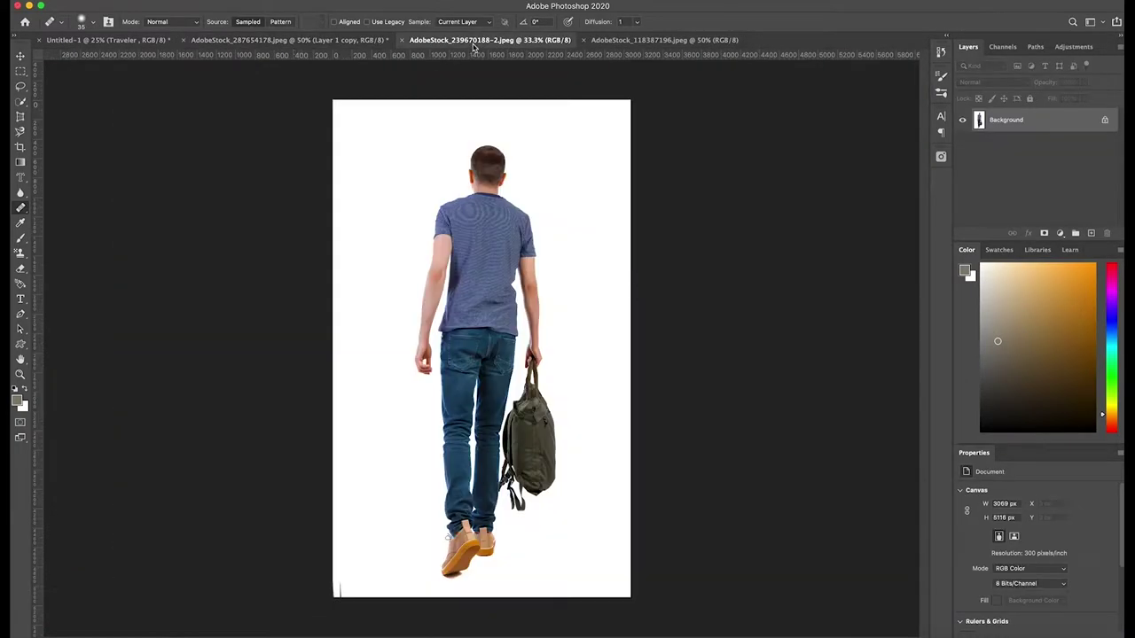
Select the man, tracing the bag's outline and correcting its left edge
key("ctrl+plus")
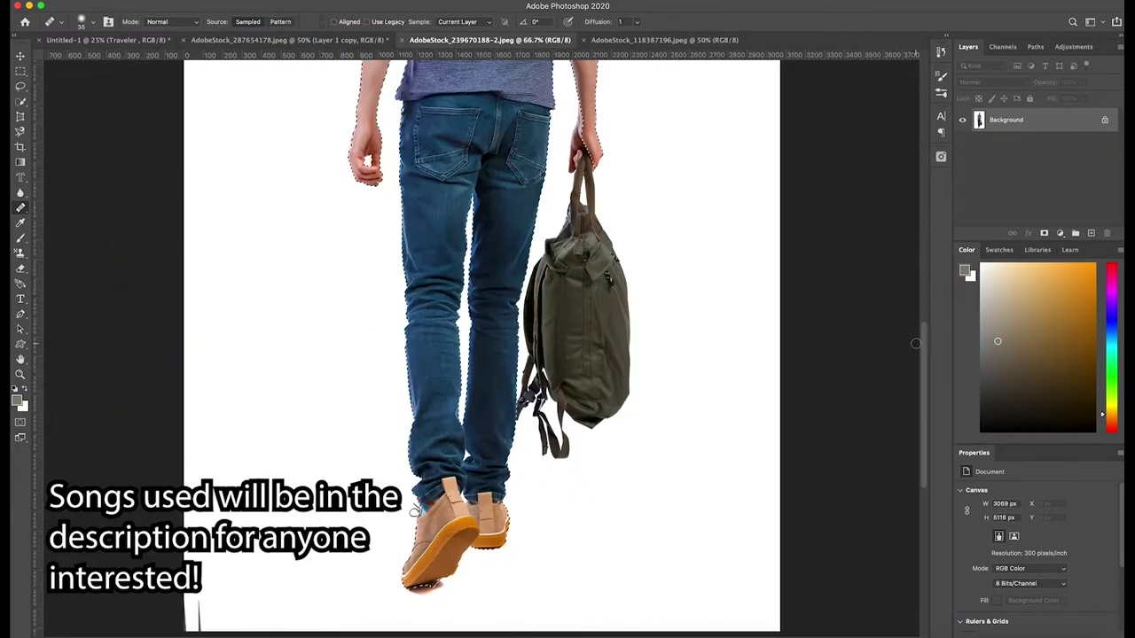
left_click(21, 101)
left_click(21, 86)
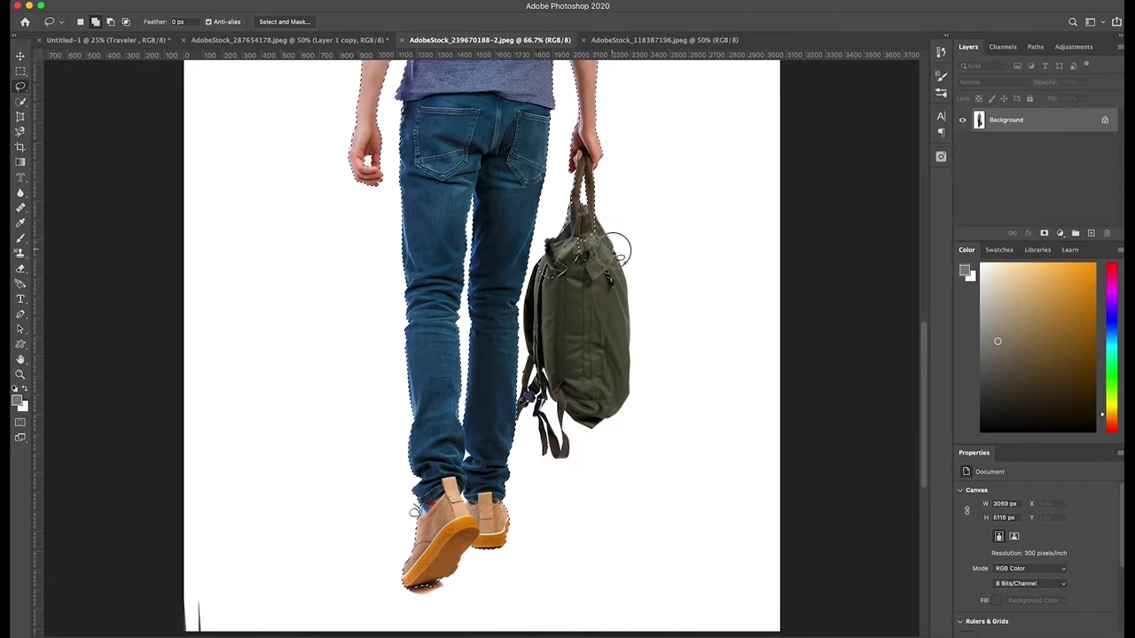
left_click_drag(579, 255, 636, 337)
left_click_drag(609, 417, 569, 437)
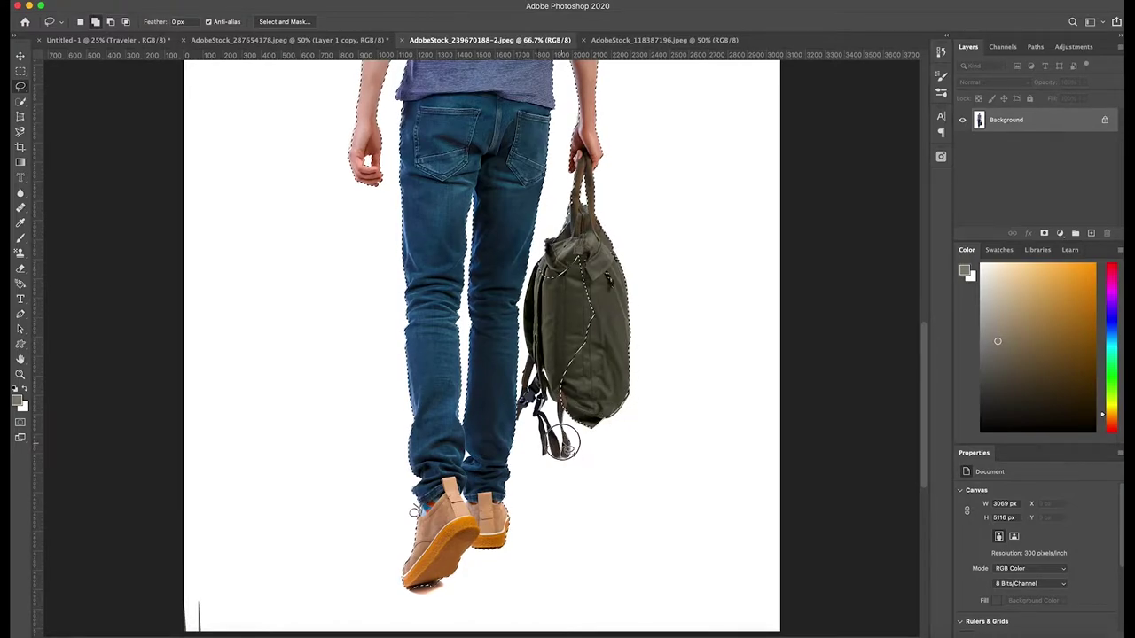
key("ctrl+plus")
key("ctrl+plus")
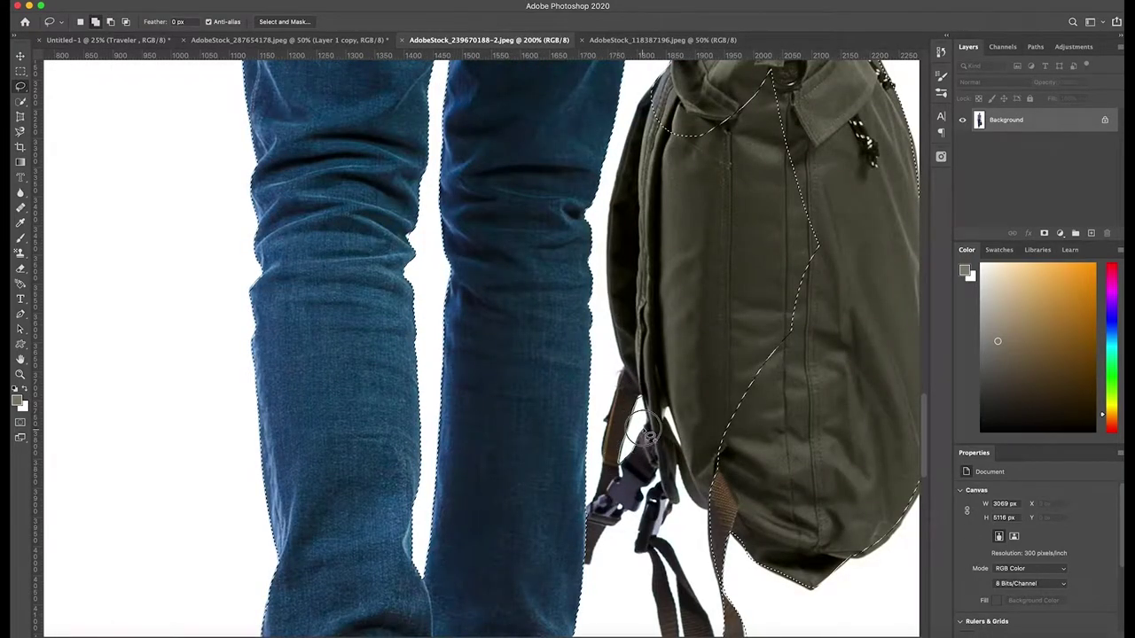
mouse_move(617, 397)
left_mouse_down()
mouse_move(679, 328)
mouse_move(661, 356)
mouse_move(674, 496)
mouse_move(671, 426)
left_mouse_up()
Add the strap buckle and lower strap ends to the man's selection
key("w")
key("l")
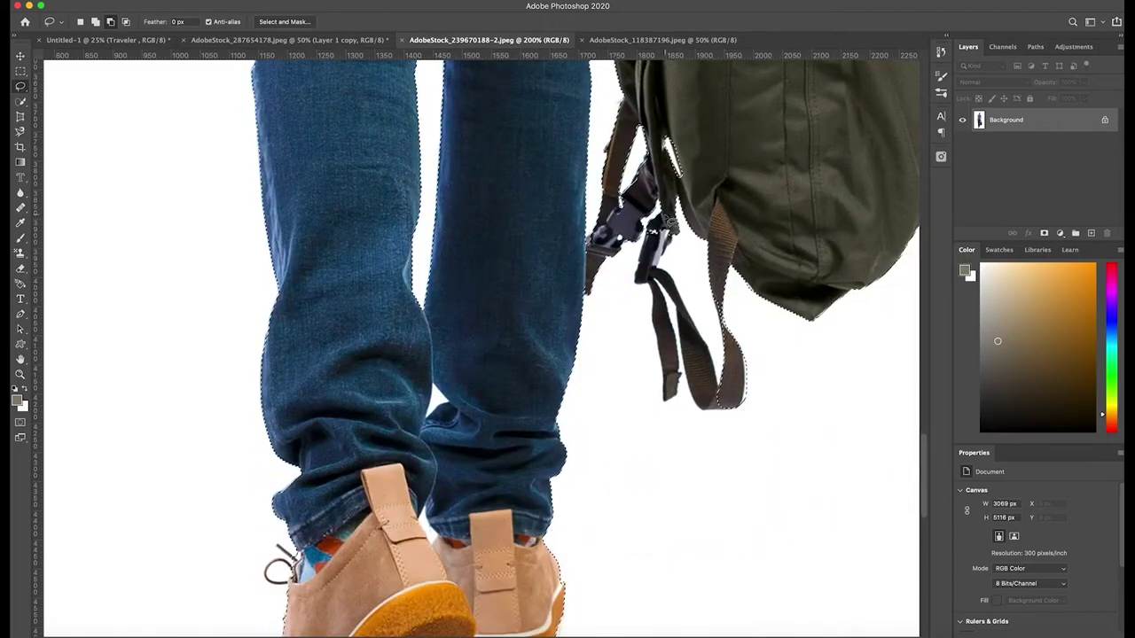
scroll(689, 268, "down", 5)
left_click_drag(690, 268, 663, 265)
mouse_move(674, 306)
left_mouse_down()
mouse_move(672, 241)
mouse_move(687, 310)
left_mouse_up()
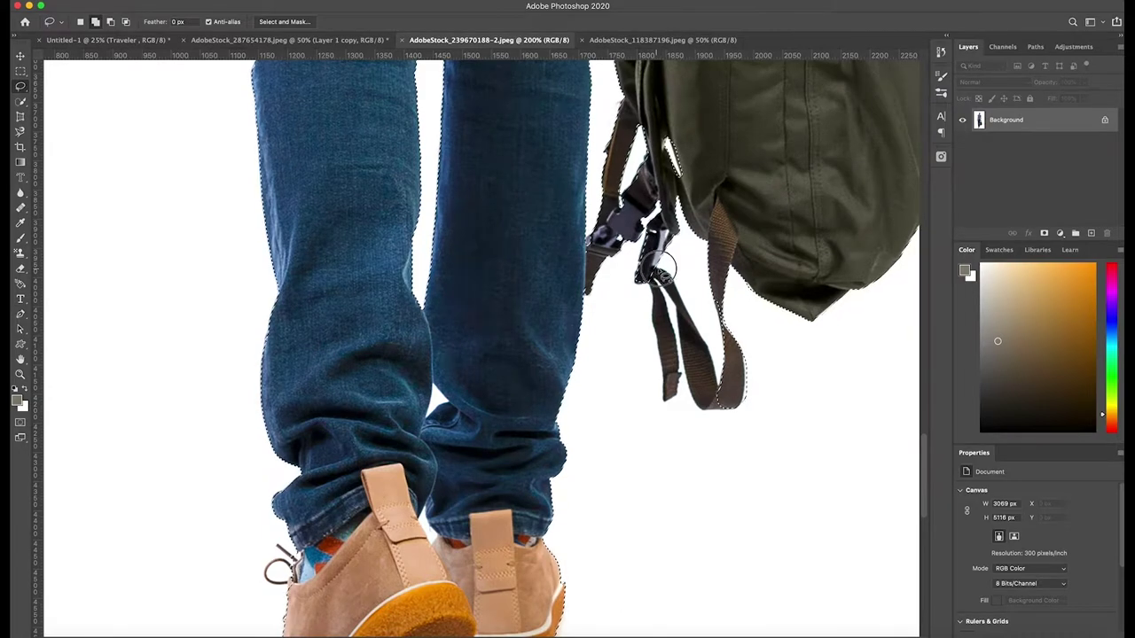
left_click_drag(687, 339, 664, 400)
key("ctrl+minus")
key("ctrl+minus")
key("ctrl+minus")
key("ctrl+minus")
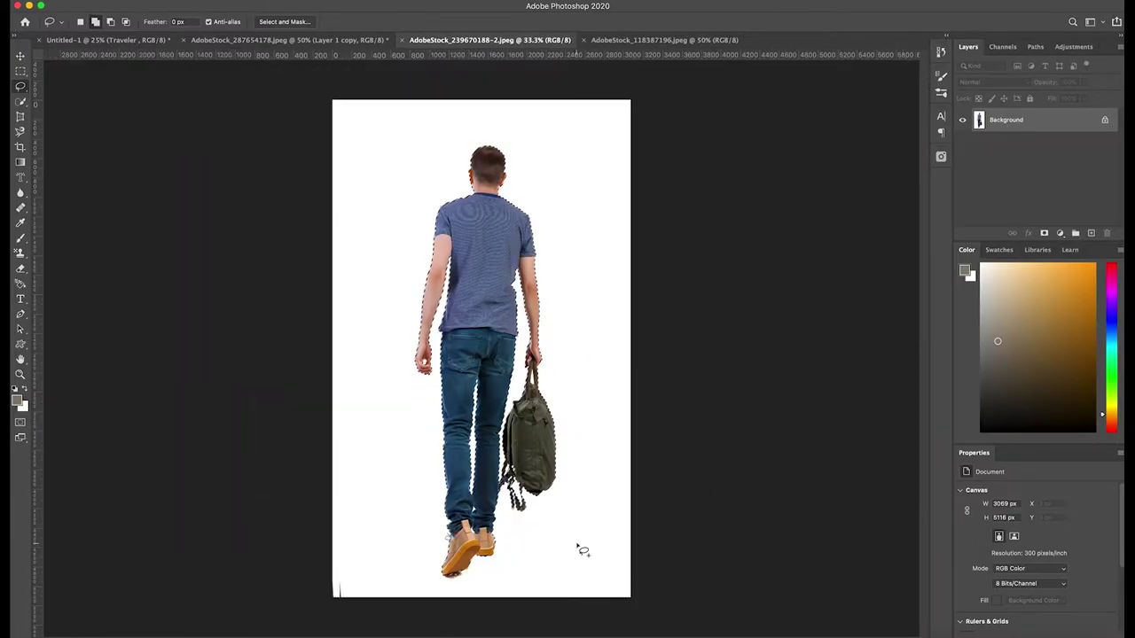
Copy the selected man to a new layer and hide the white background
key("ctrl+j")
left_click(962, 143)
key("ctrl+plus")
key("ctrl+plus")
key("ctrl+plus")
key("ctrl+plus")
scroll(925, 347, "down", 5)
key("w")
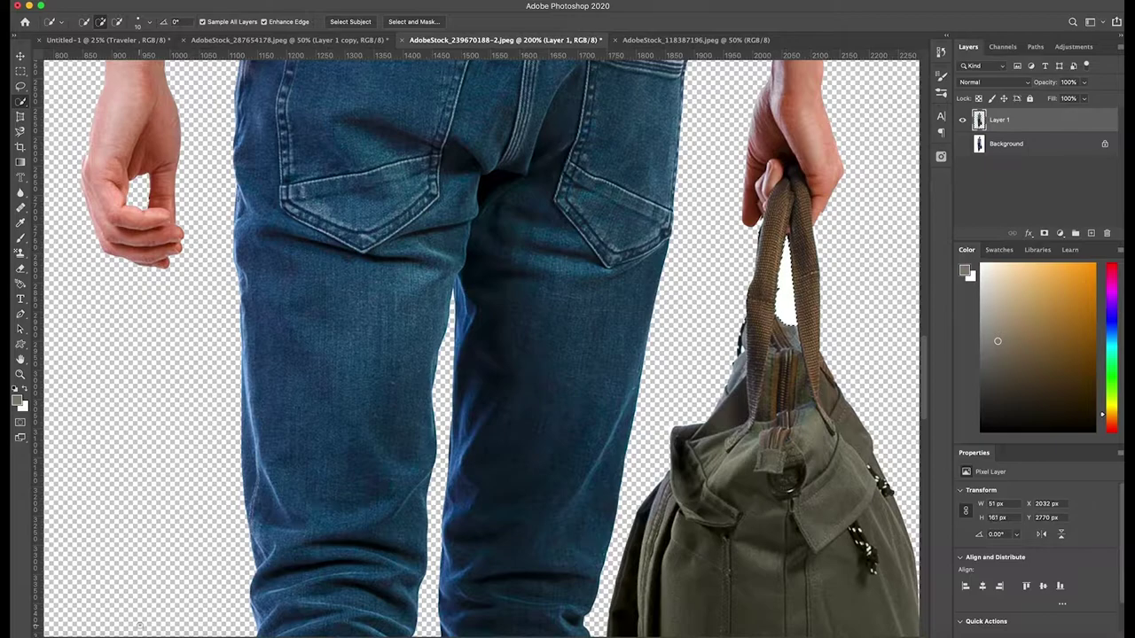
scroll(695, 312, "down", 1)
key("l")
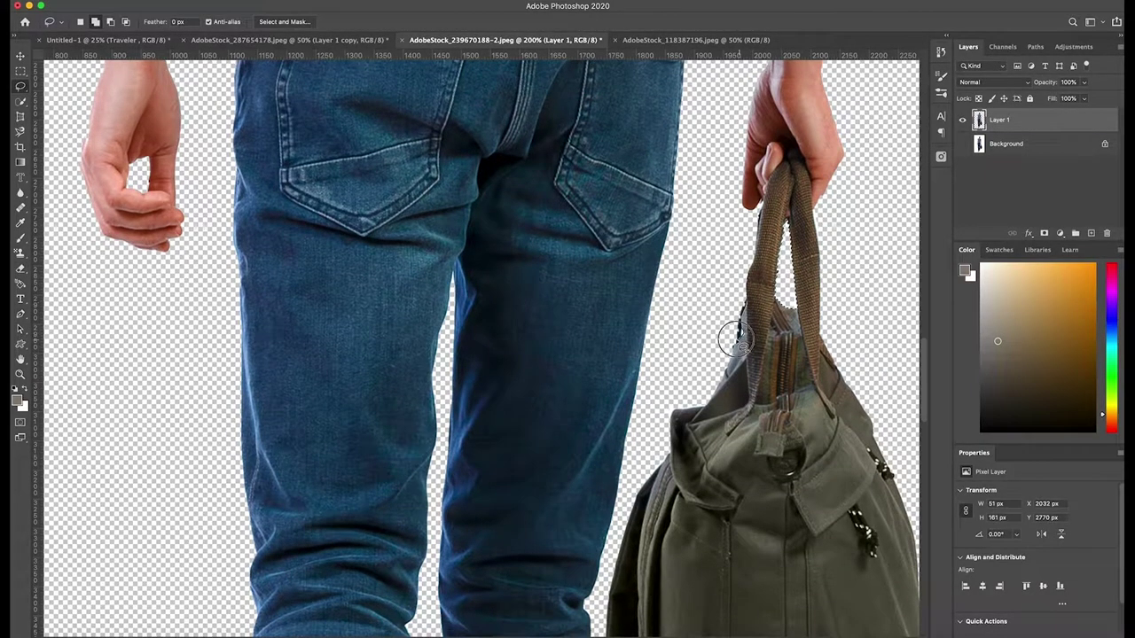
Erase the dark underside of the shoe sole from the cutout
key("e")
scroll(739, 341, "down", 10)
key("ctrl+minus")
scroll(297, 62, "down", 2)
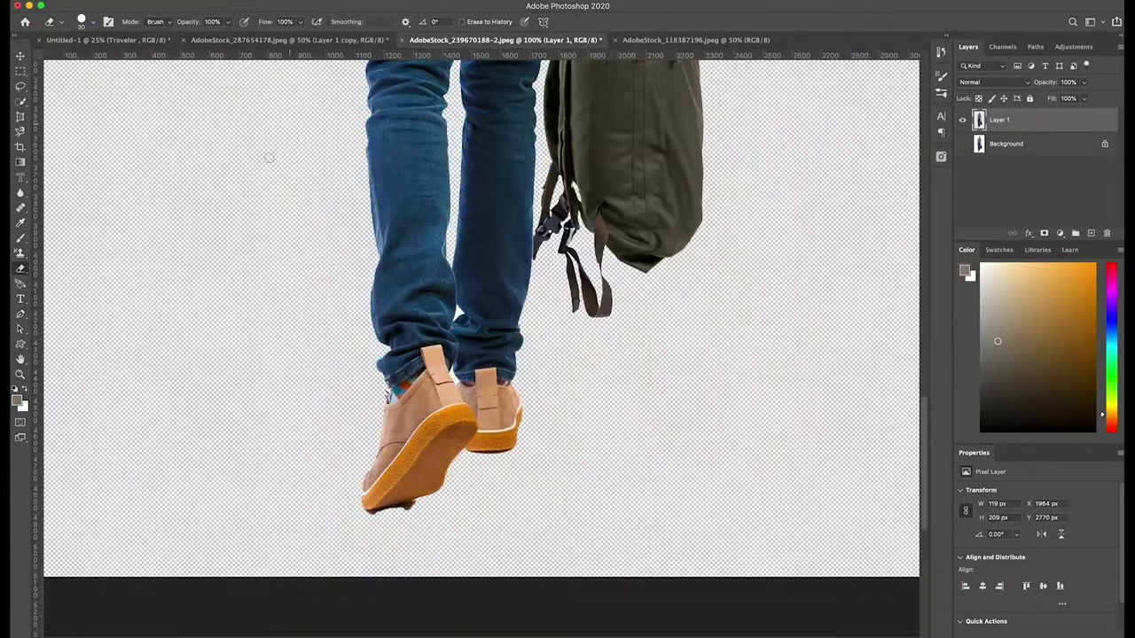
key("l")
left_click(21, 268)
left_click_drag(367, 510, 439, 504)
Drag the man into the bridge scene, scale him to 48.70%, and add a layer mask
key("ctrl+0")
key("v")
left_click_drag(476, 223, 479, 337)
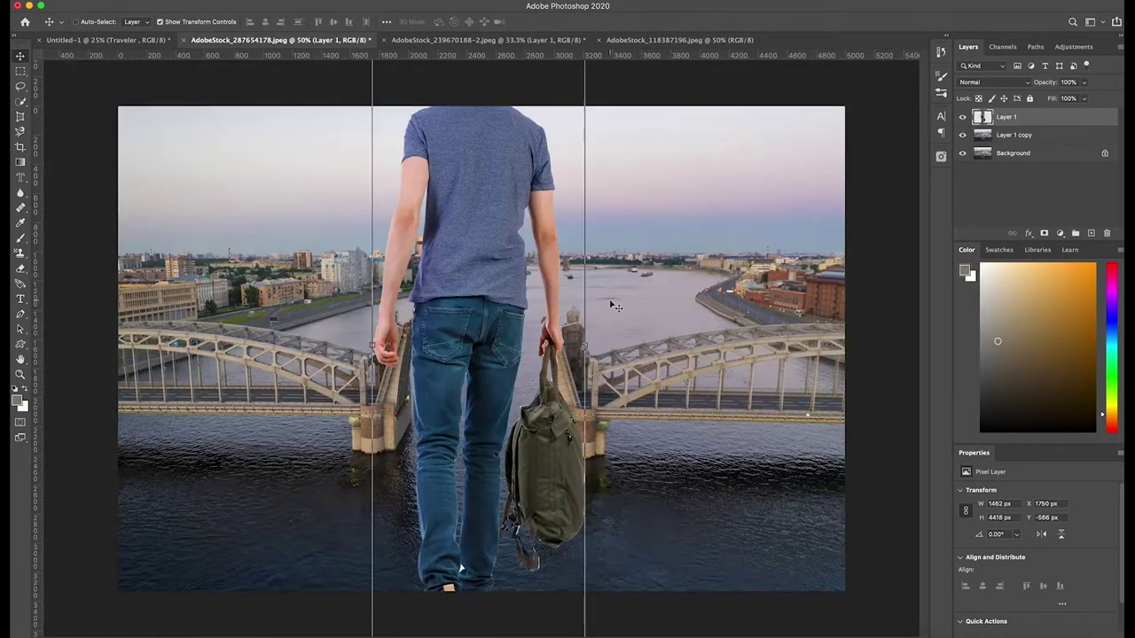
key("ctrl+t")
left_click_drag(479, 187, 481, 286)
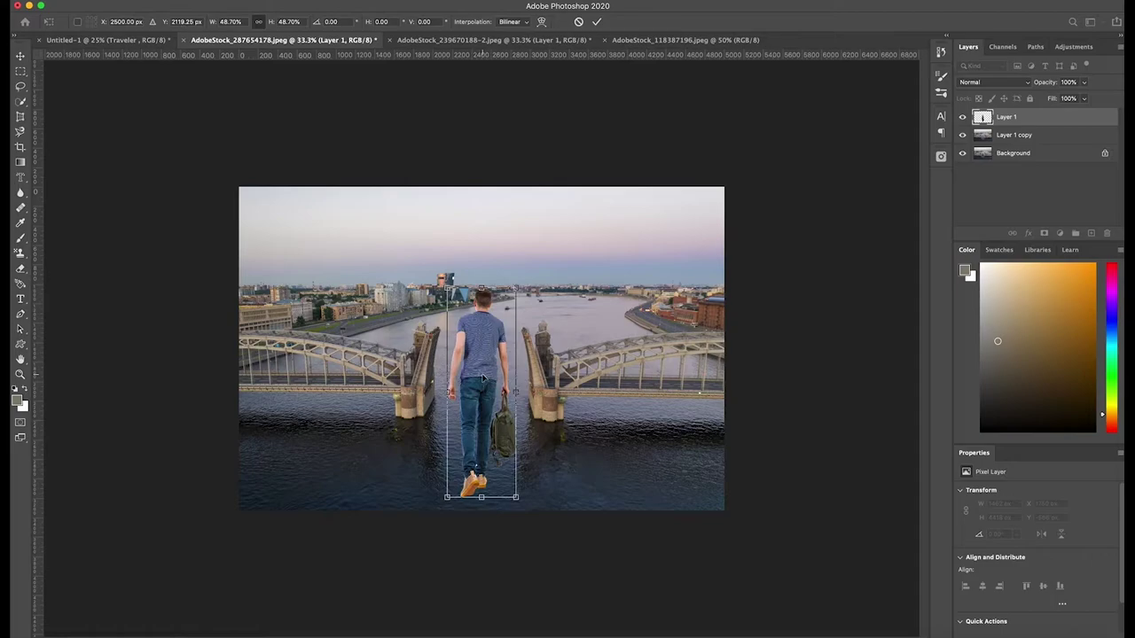
left_click(597, 20)
left_click(685, 40)
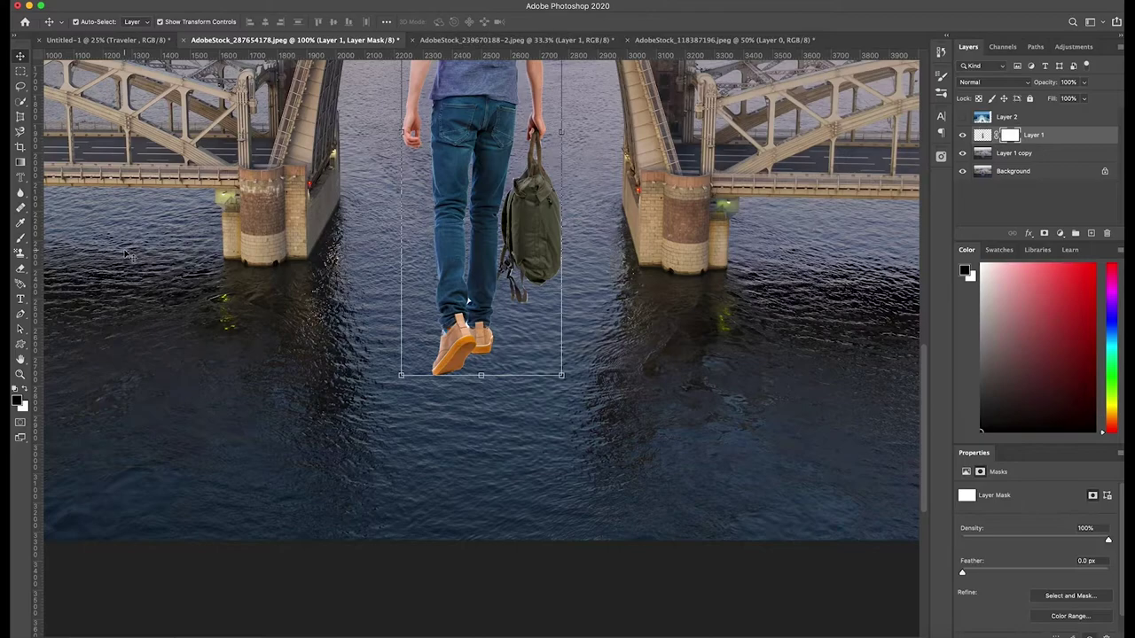
left_click(23, 104)
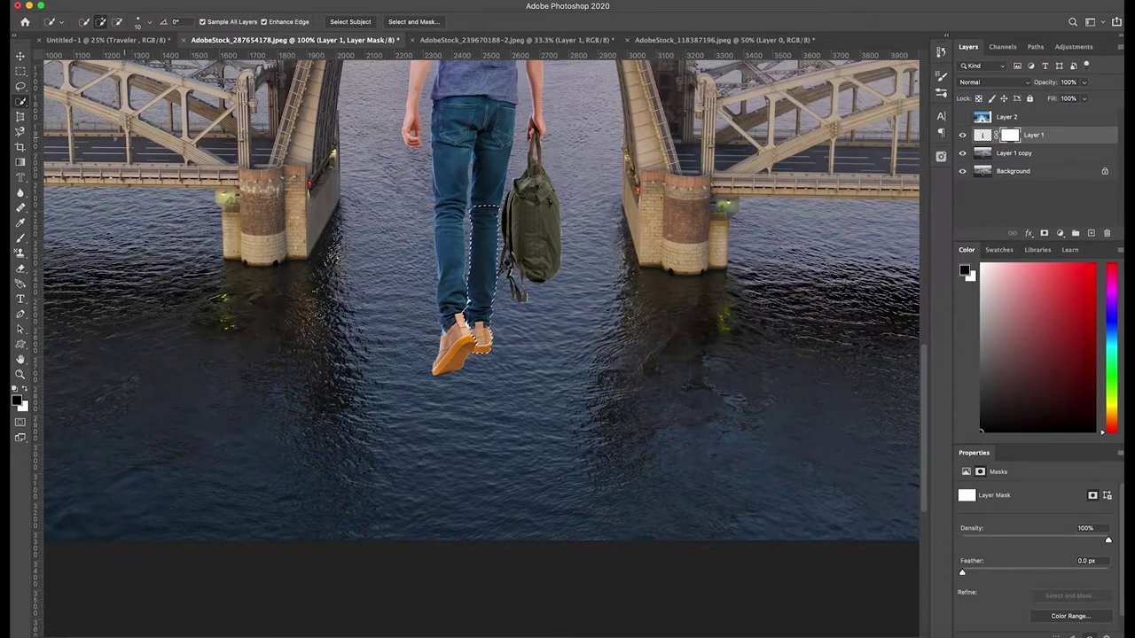
Paint the man's layer mask so his legs and shoe blend into the water
key("b")
left_click(84, 21)
double_click(175, 173)
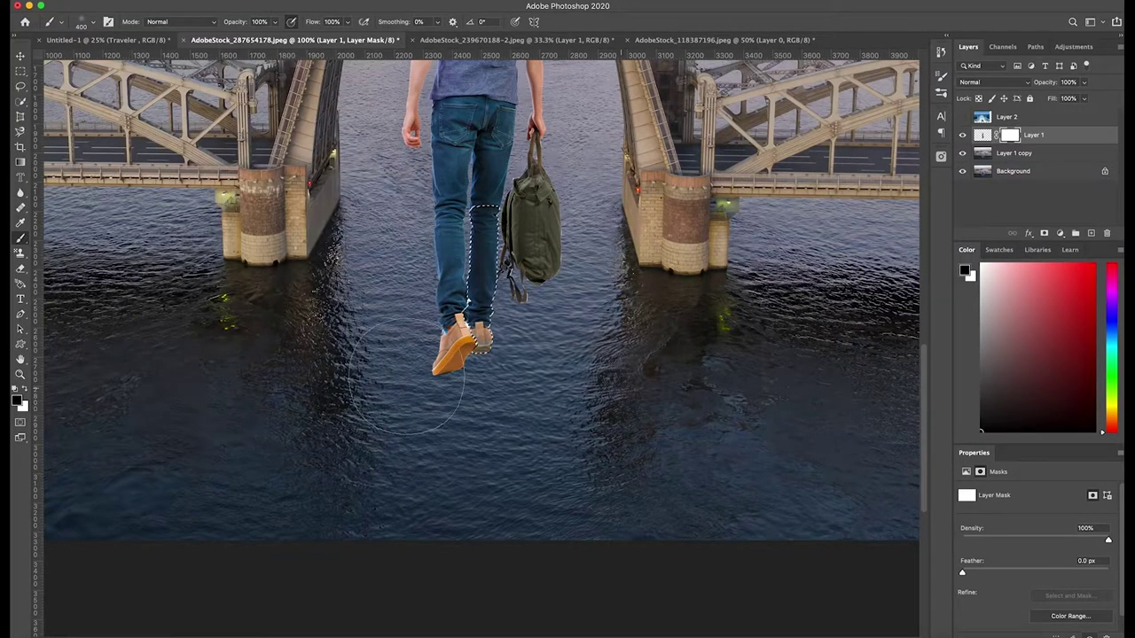
left_click_drag(532, 373, 479, 204)
left_click(25, 390)
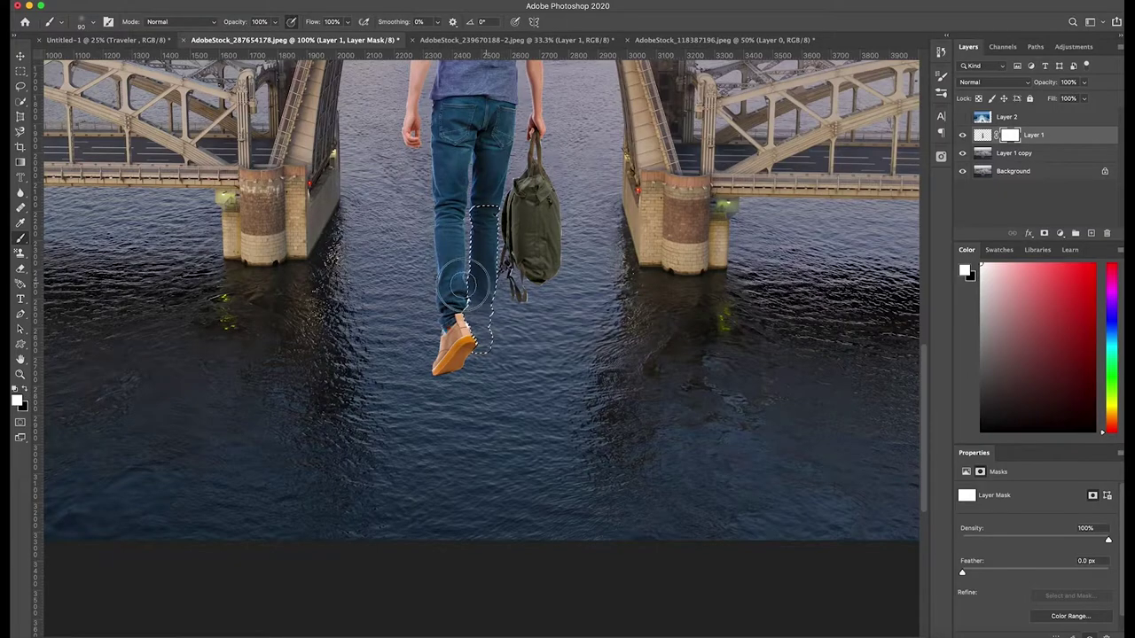
key("ctrl+plus")
key("ctrl+plus")
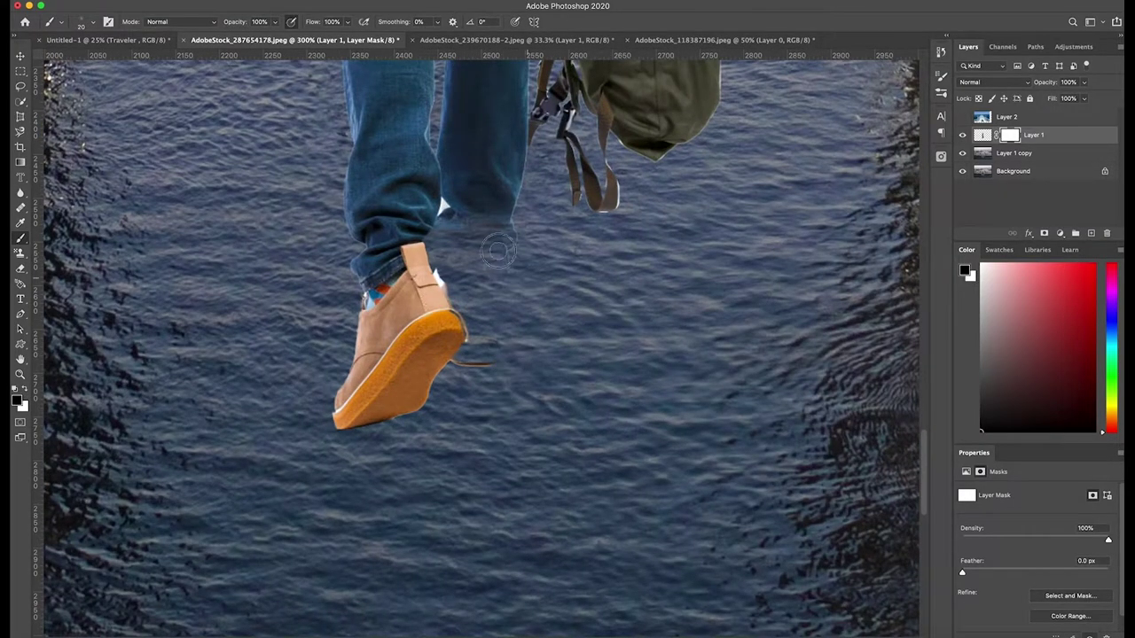
key("l")
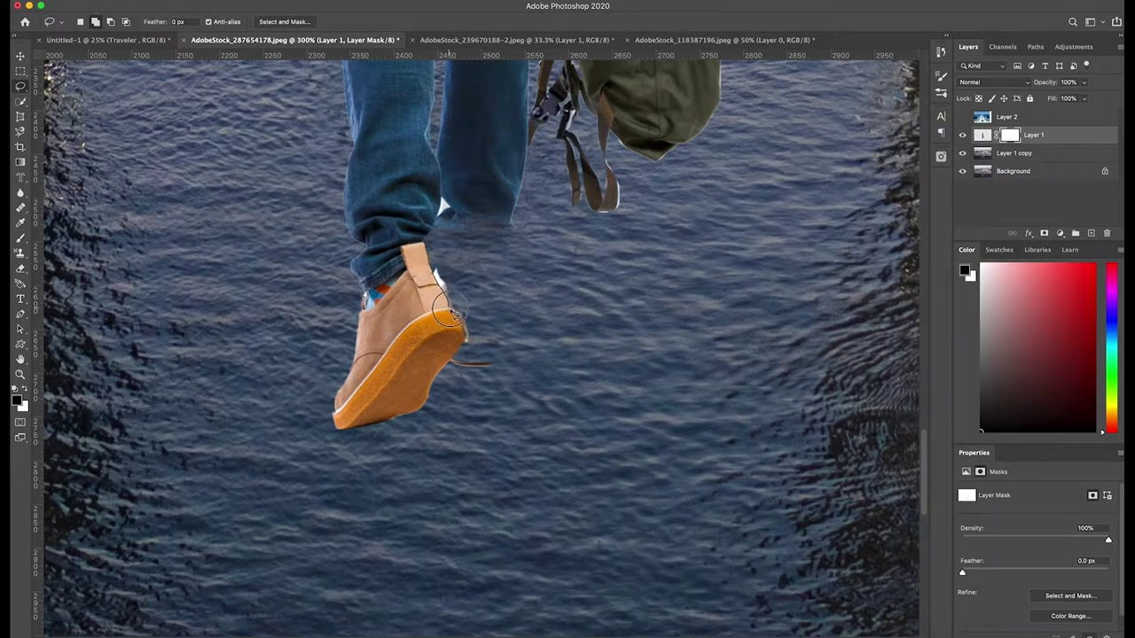
key("b")
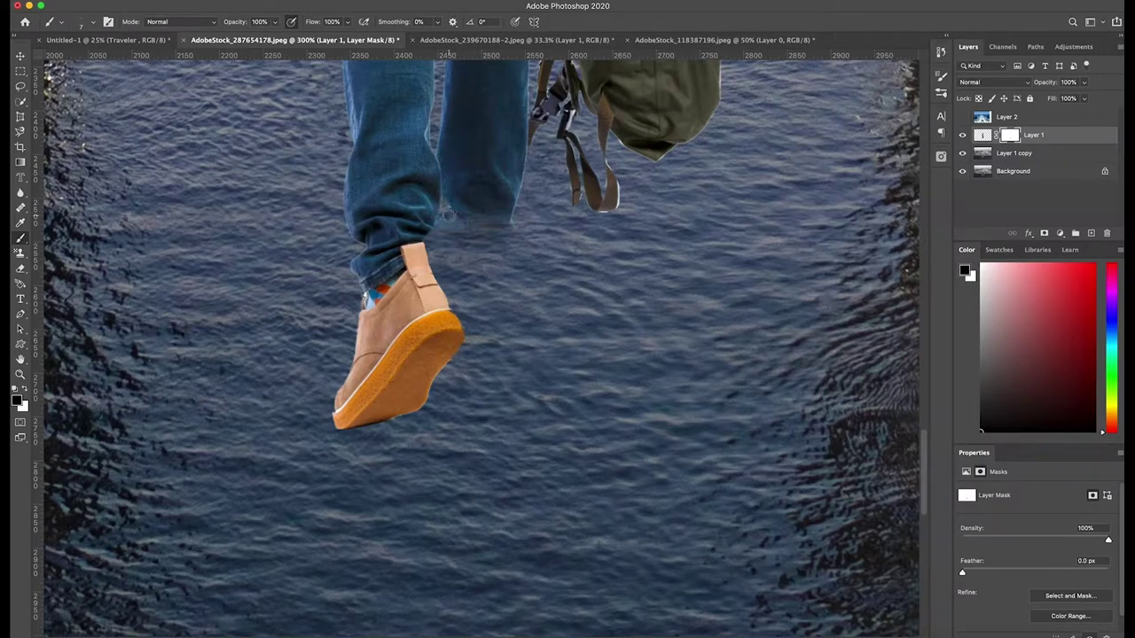
key("ctrl+minus")
key("ctrl+minus")
key("ctrl+minus")
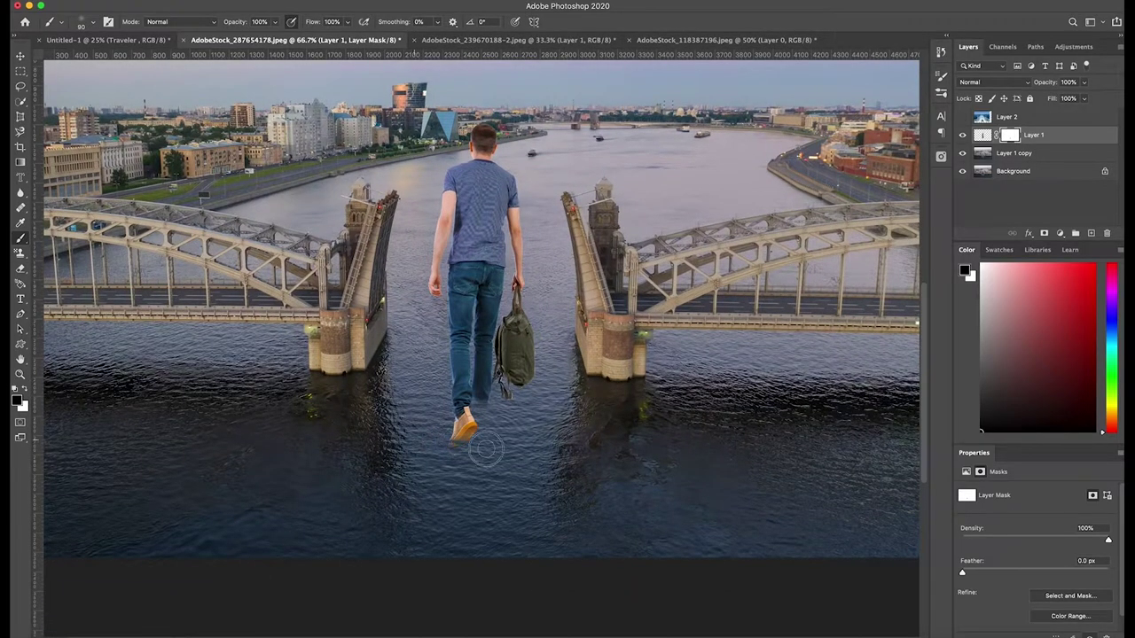
key("ctrl+minus")
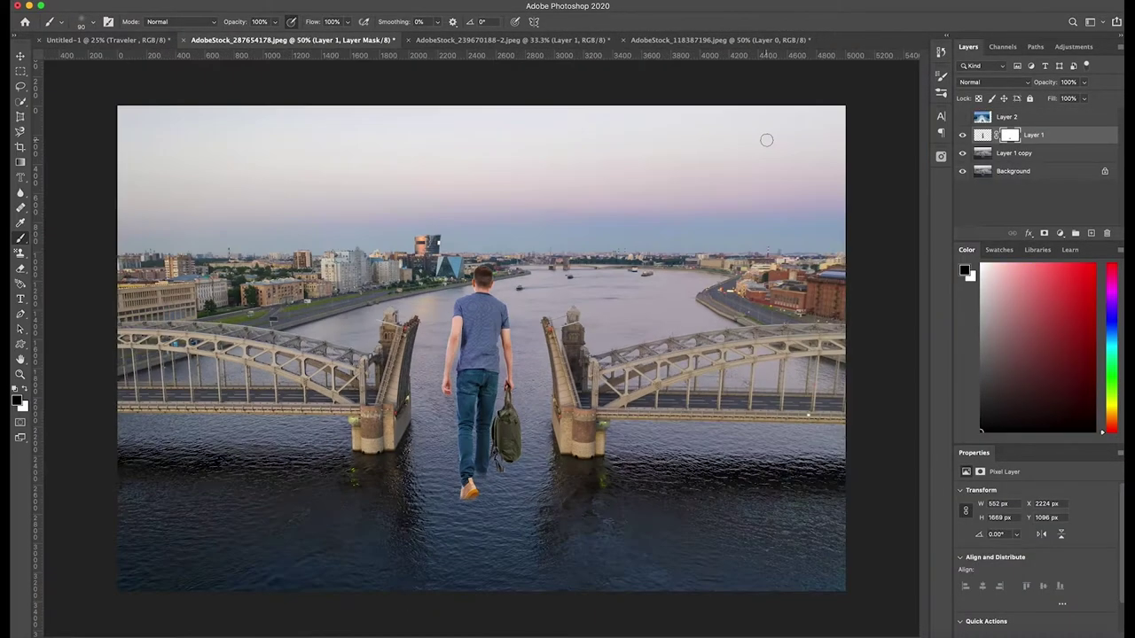
left_click(961, 116)
left_click(1006, 116)
Mask the wake photo to a lassoed trail, shrink it, and move the man's layer above it
key("l")
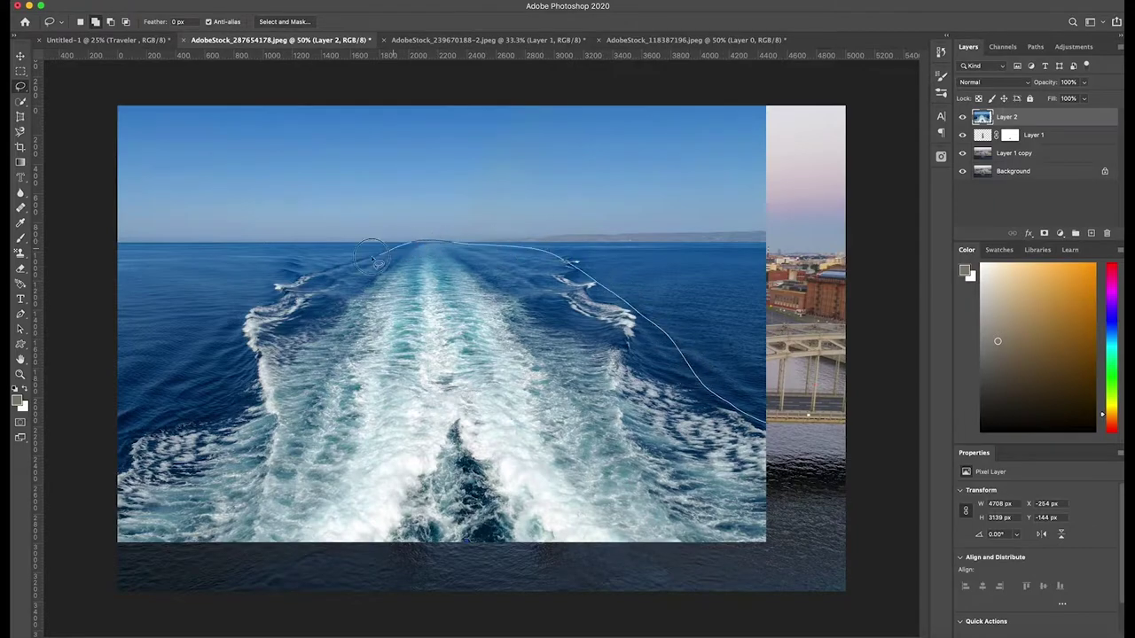
mouse_move(763, 419)
left_mouse_down()
mouse_move(295, 326)
mouse_move(762, 416)
left_mouse_up()
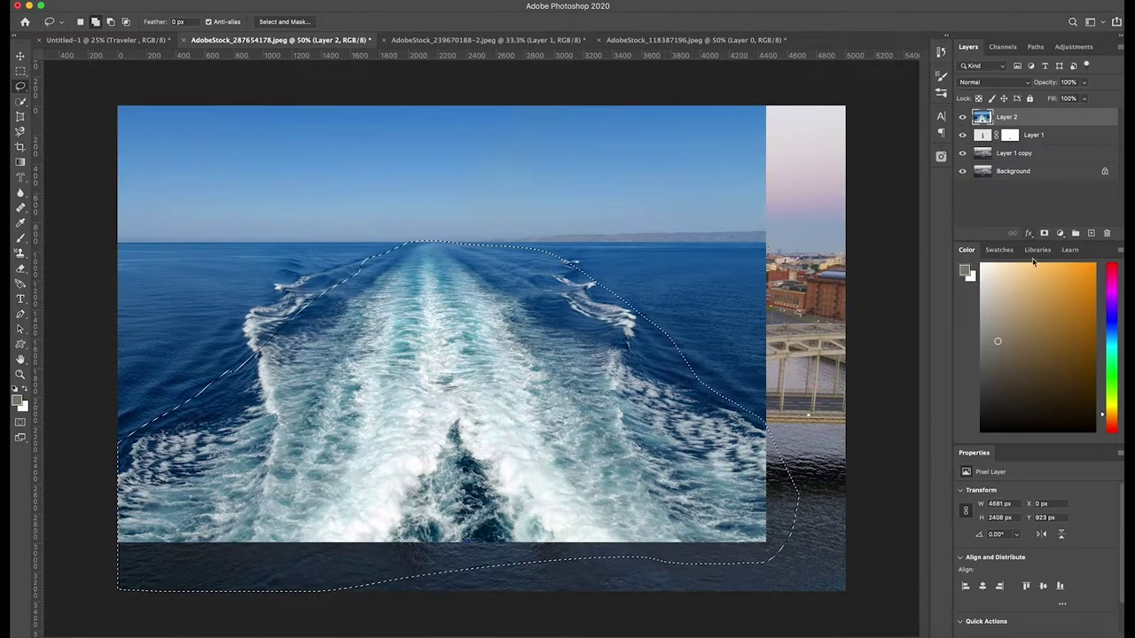
left_click(1043, 234)
left_click(962, 135)
key("ctrl+t")
left_click_drag(460, 266, 470, 488)
key("Return")
left_click_drag(1033, 134, 1037, 114)
key("ctrl+minus")
Reshape the wake into a narrow taper beneath the man's feet
key("ctrl+t")
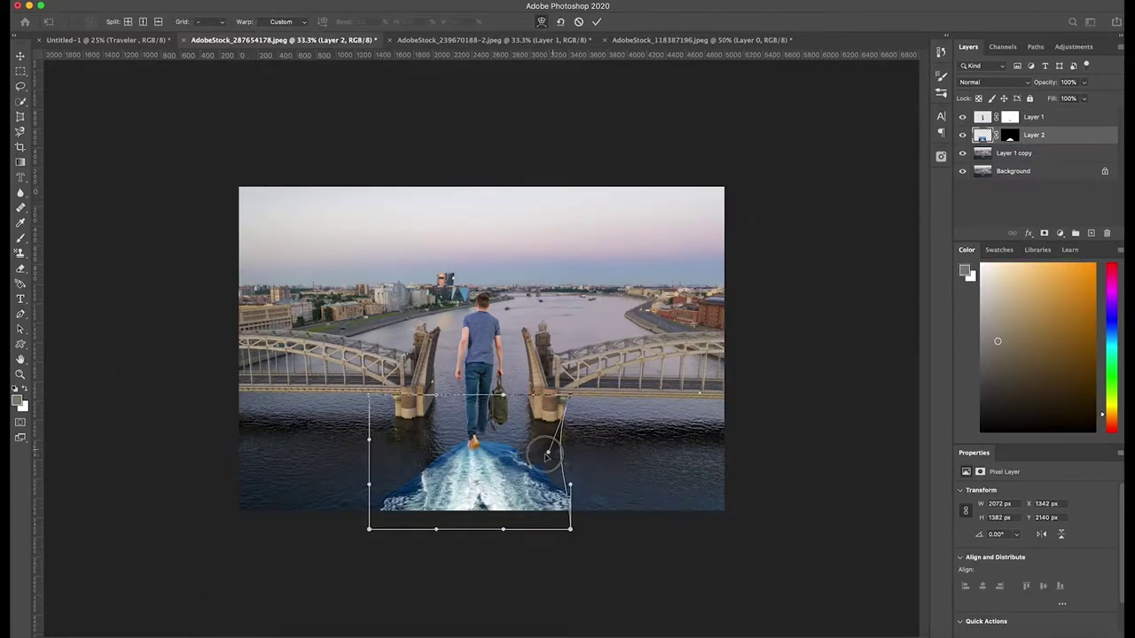
left_click(542, 21)
left_click_drag(570, 529, 538, 531)
key("ctrl+z")
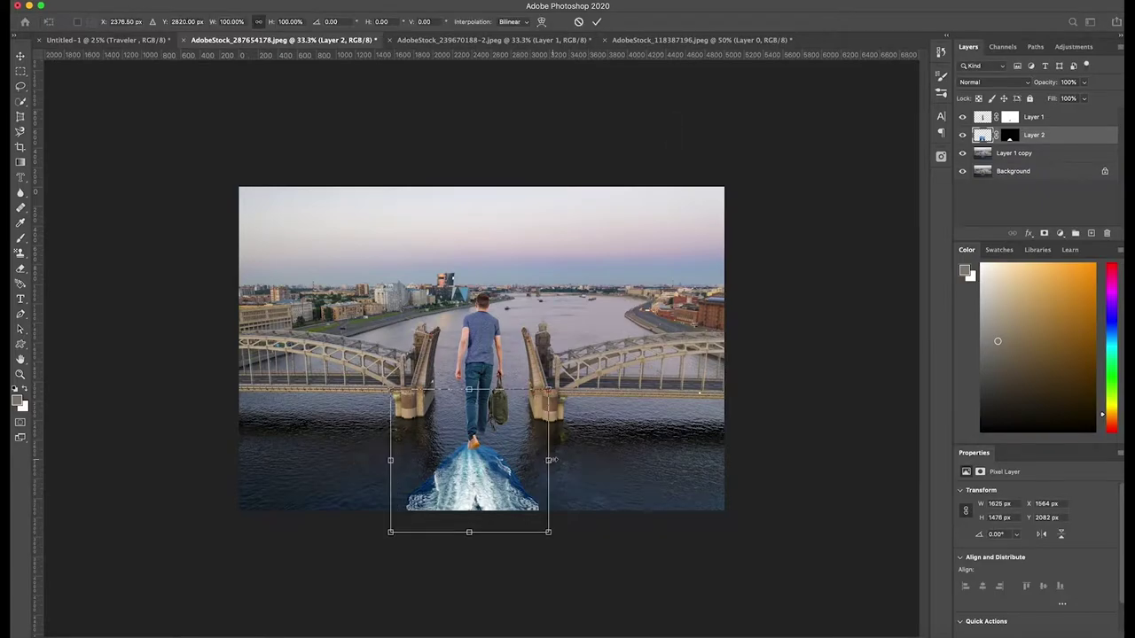
left_click_drag(542, 461, 523, 460)
key("Return")
left_click(993, 81)
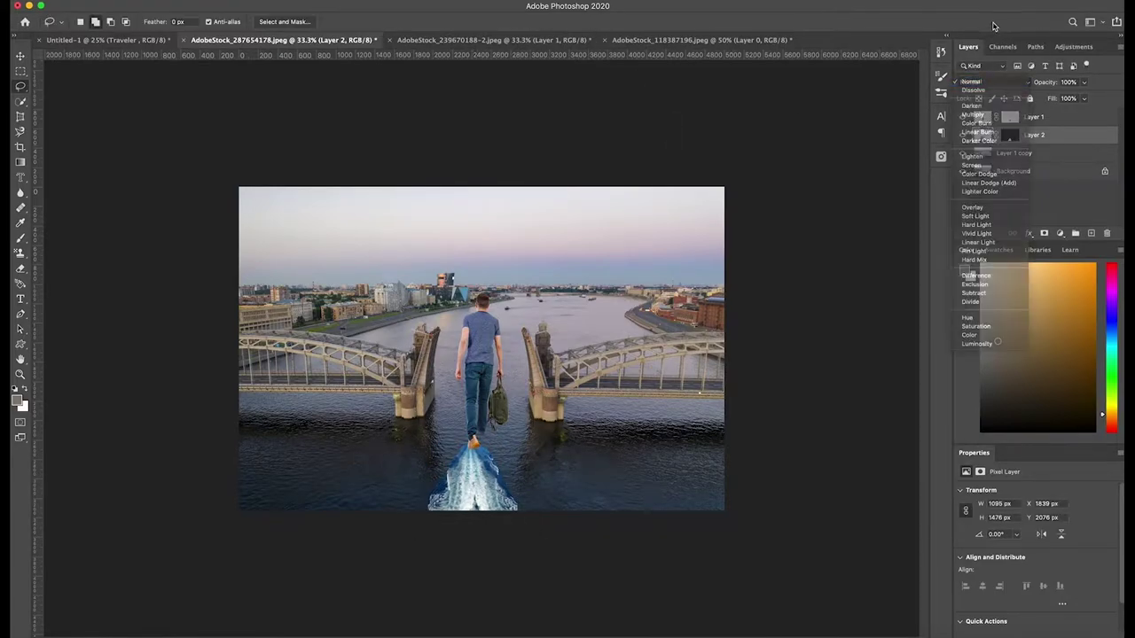
Set the wake to Lighter Color with a clipped Hue/Saturation: Hue +14, Lightness -12
left_click(984, 183)
left_click(968, 46)
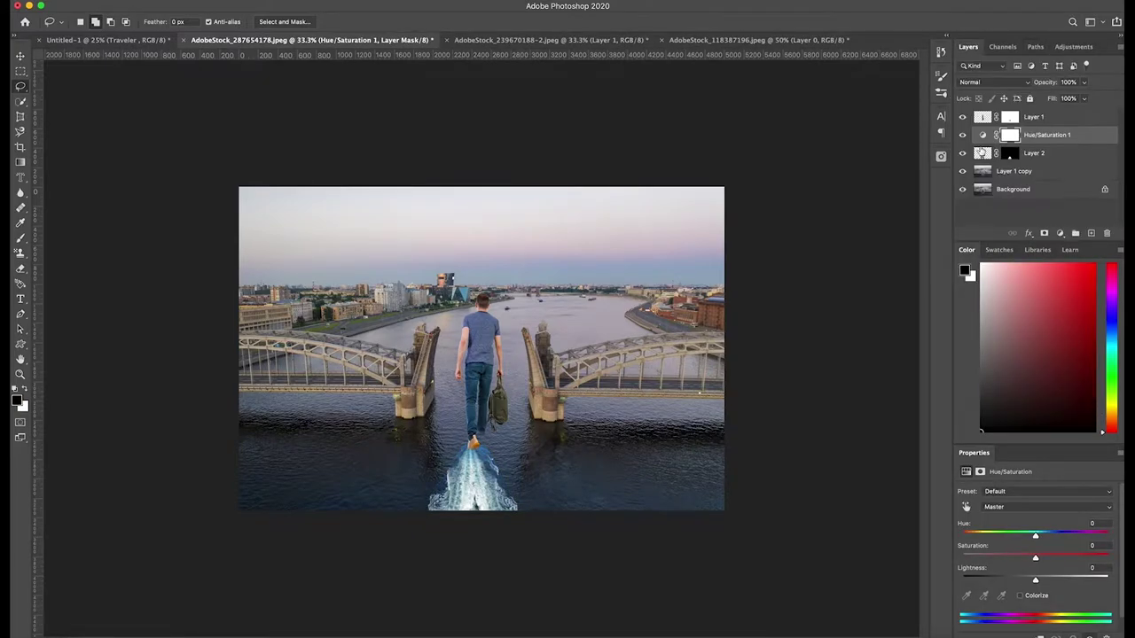
left_click_drag(1035, 536, 1044, 535)
left_click_drag(1035, 578, 1047, 557)
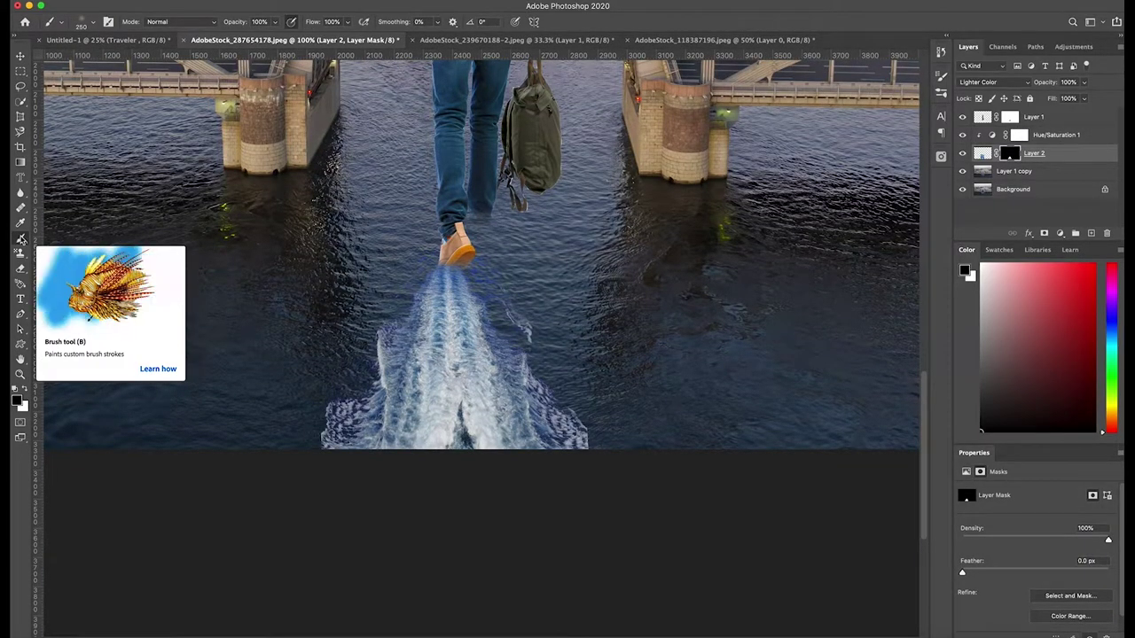
Create a new empty Layer 3 above the tinted wake
key("x")
key("ctrl+t")
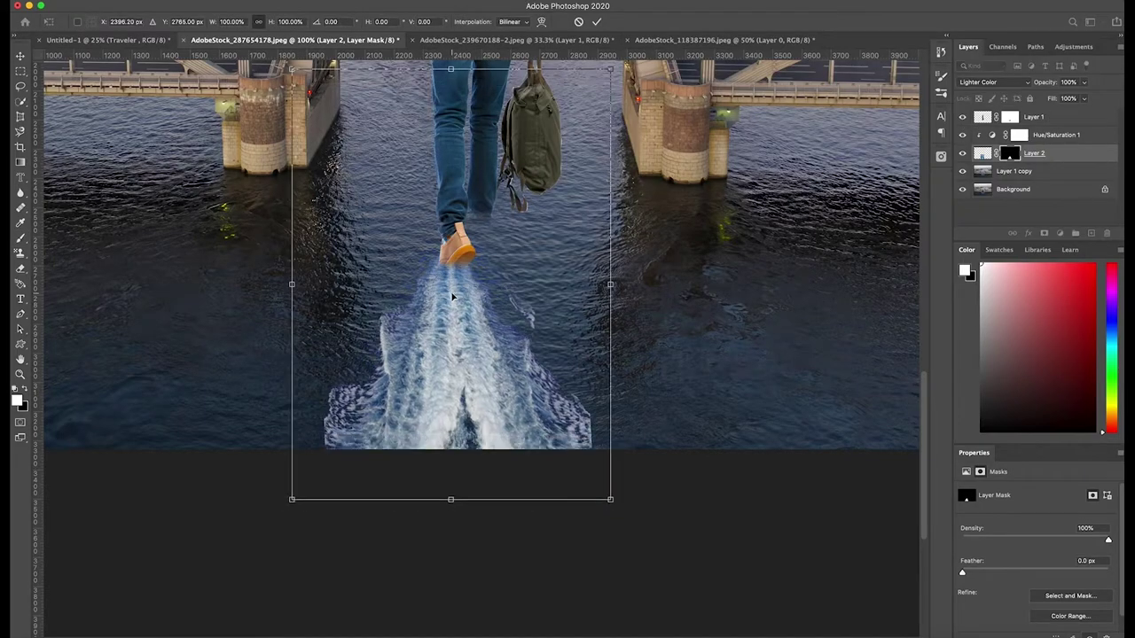
key("Return")
key("ctrl+shift+n")
key("Return")
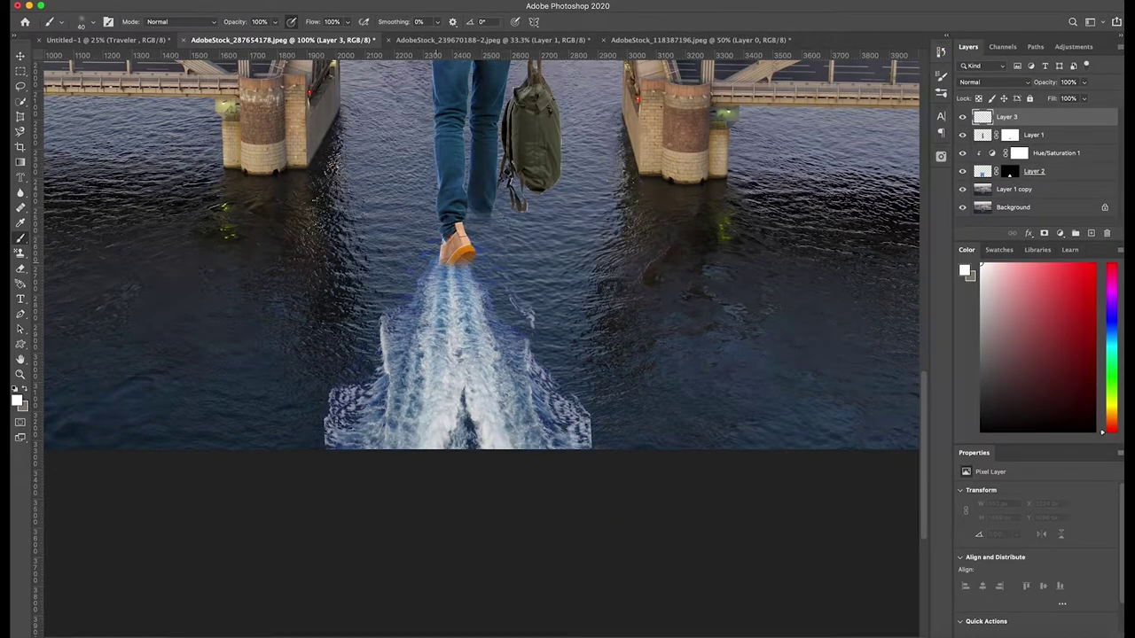
right_click(386, 176)
Paint white Water Splatter 3 splashes at the front shoe on a layer below the man, brush 150 px
scroll(367, 181, "down", 10)
scroll(367, 181, "up", 5)
left_click(175, 245)
key("Escape")
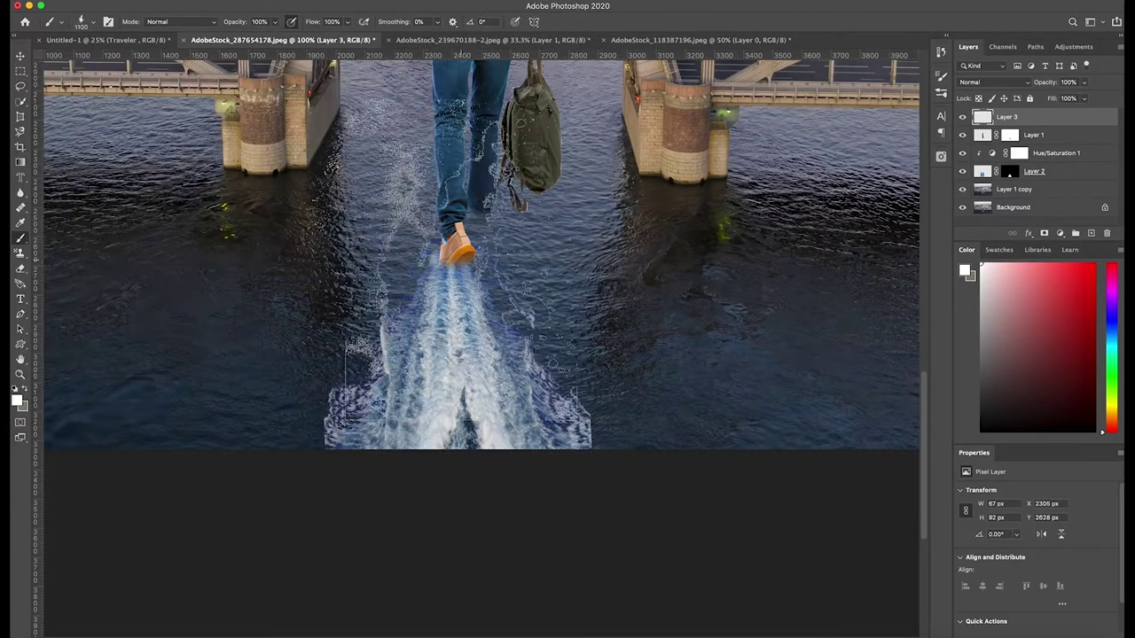
key("ctrl+[")
left_click(431, 250)
left_click(993, 81)
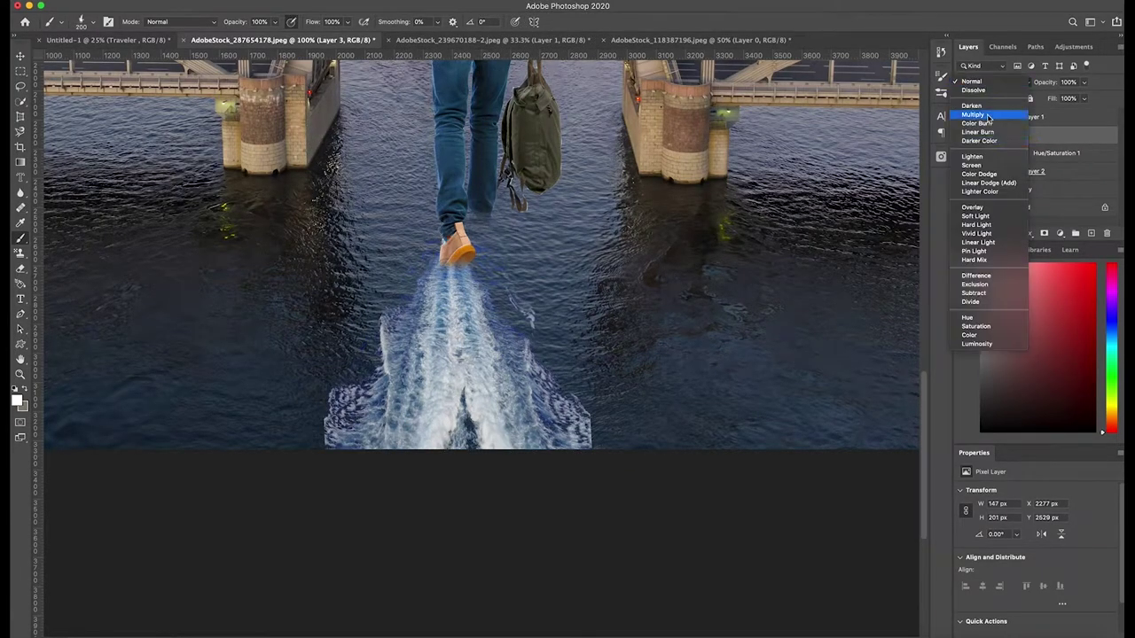
left_click(1001, 18)
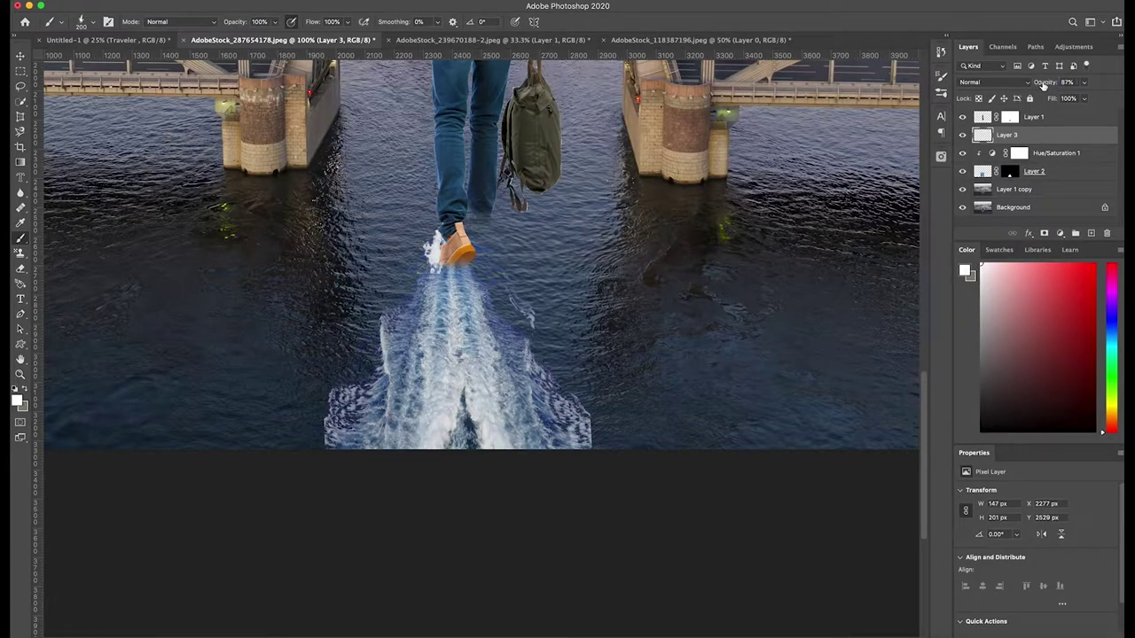
right_click(432, 251)
left_click(68, 266)
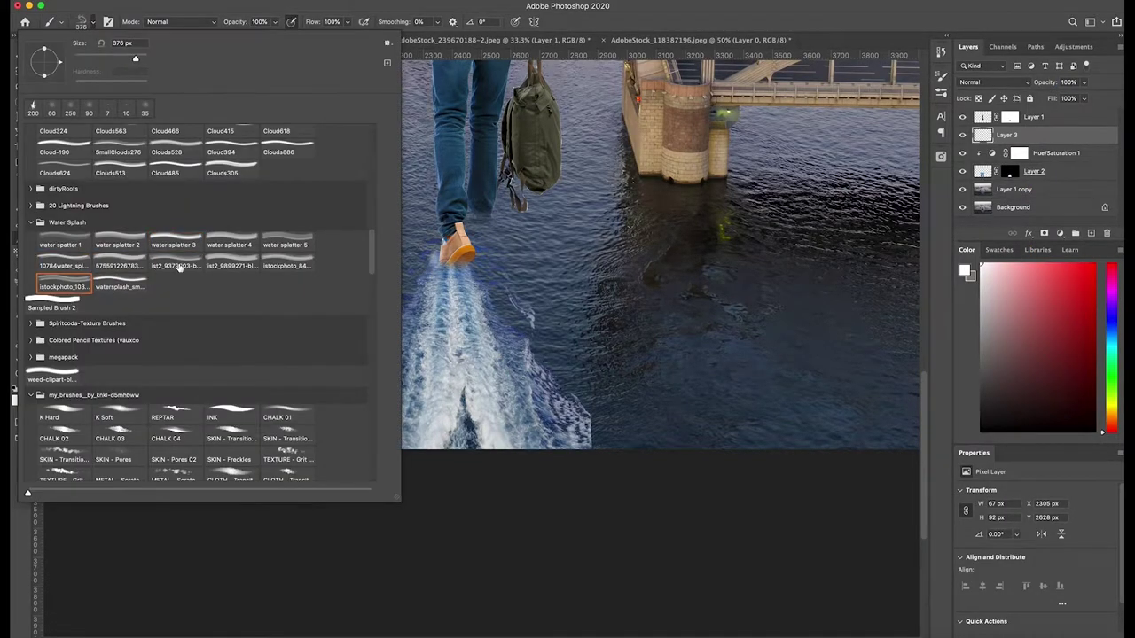
type("150")
key("Return")
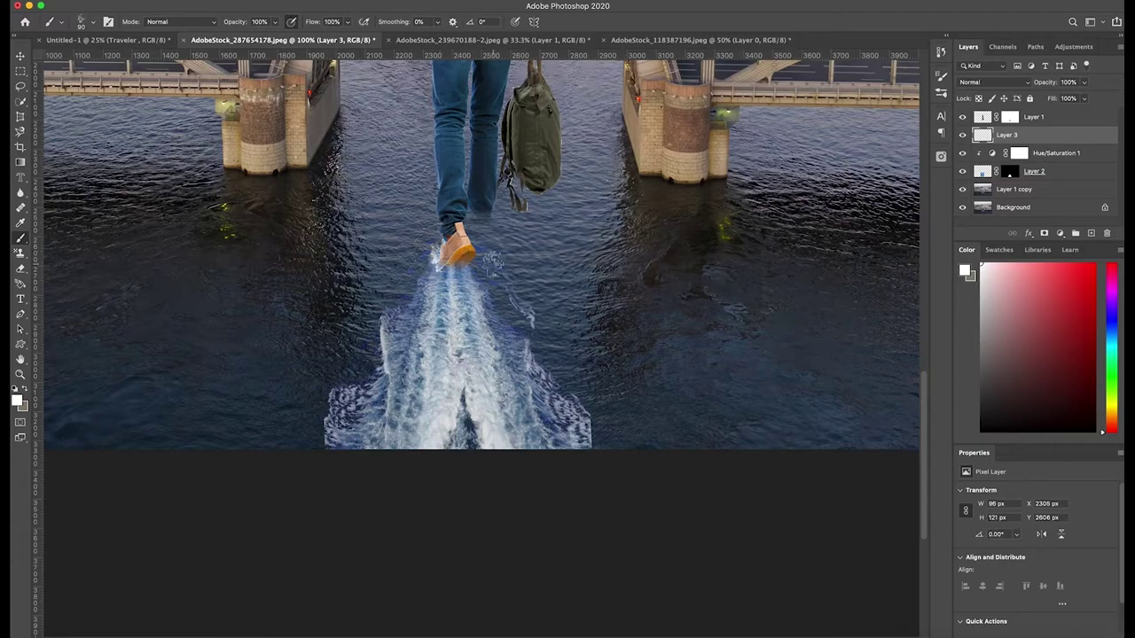
Tint the splash blue with colorized Hue/Saturation (hue 204, saturation 87) and add empty Layer 4
key("ctrl+u")
left_click(1020, 596)
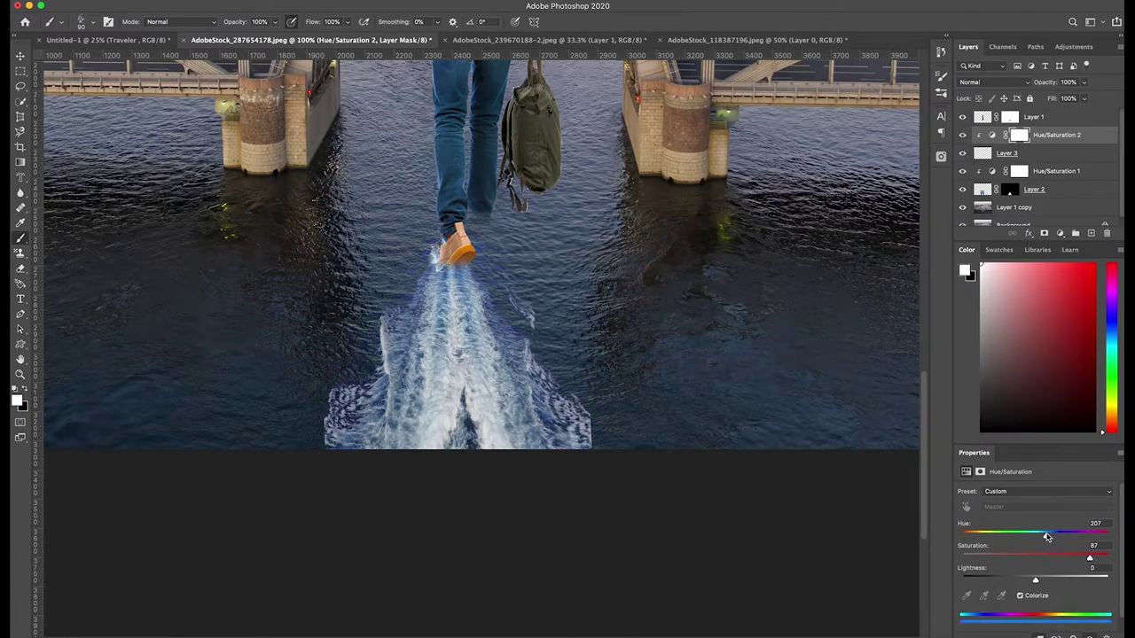
key("ctrl+plus")
key("ctrl+plus")
left_click_drag(1047, 534, 1045, 530)
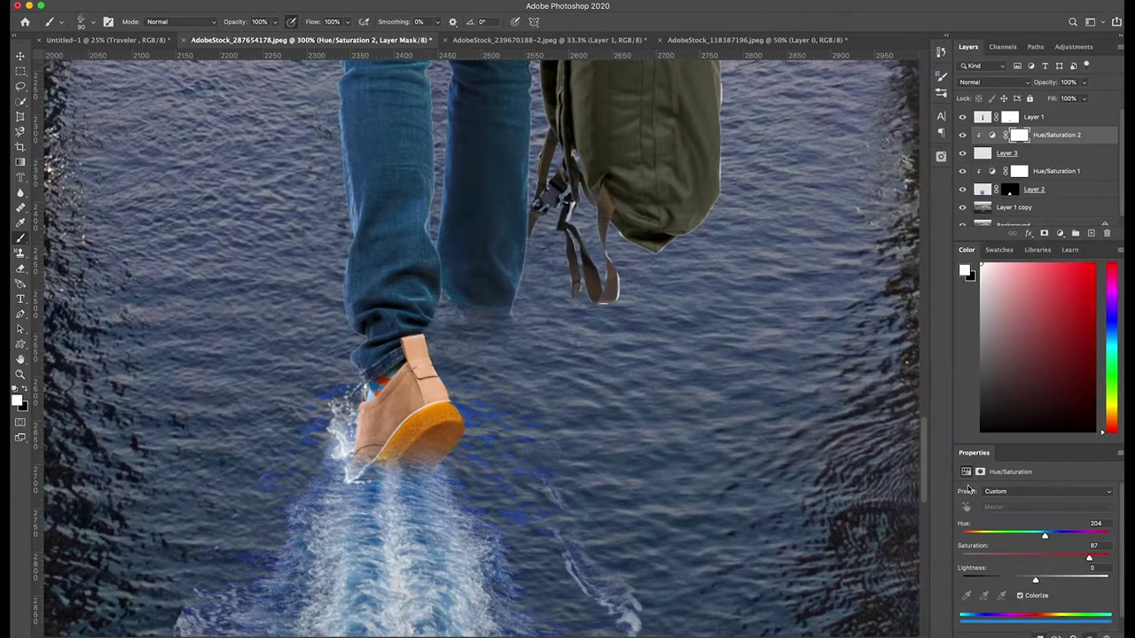
left_click(1045, 154)
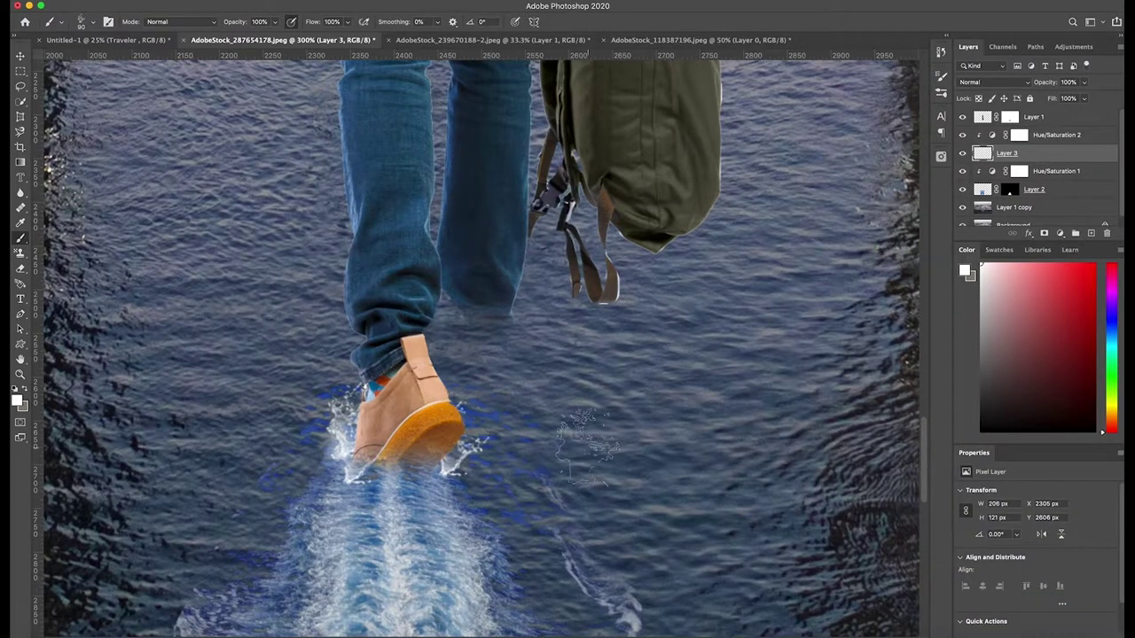
left_click(1085, 123)
key("ctrl+shift+alt+n")
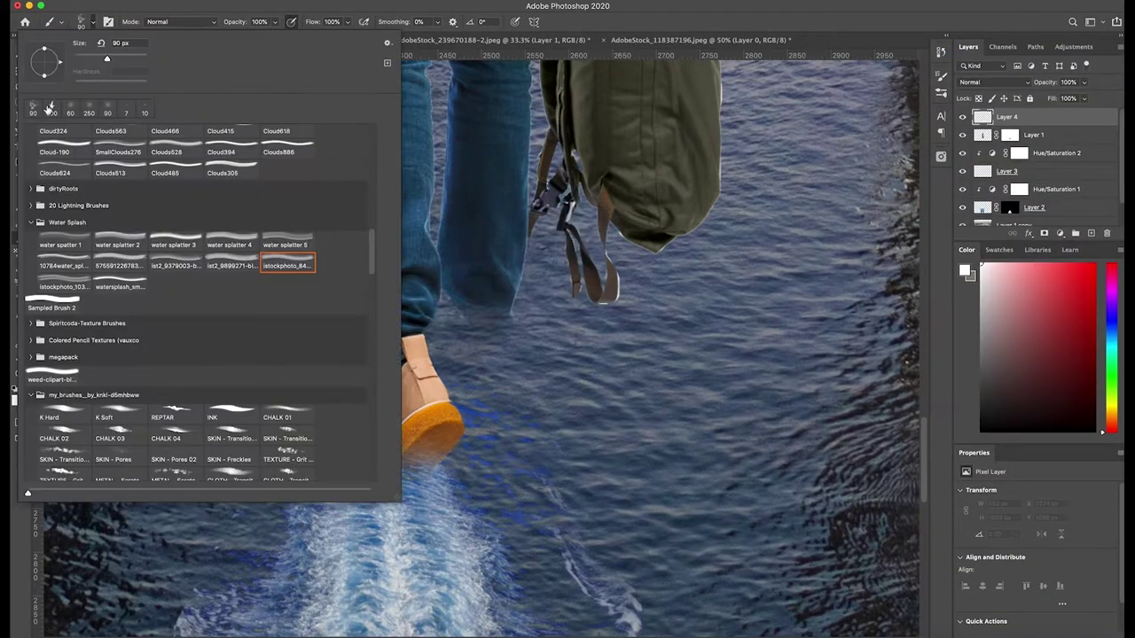
Stamp white water splash brushes around the front shoe and beside the back leg on Layer 4
left_click(425, 408)
left_click(20, 269)
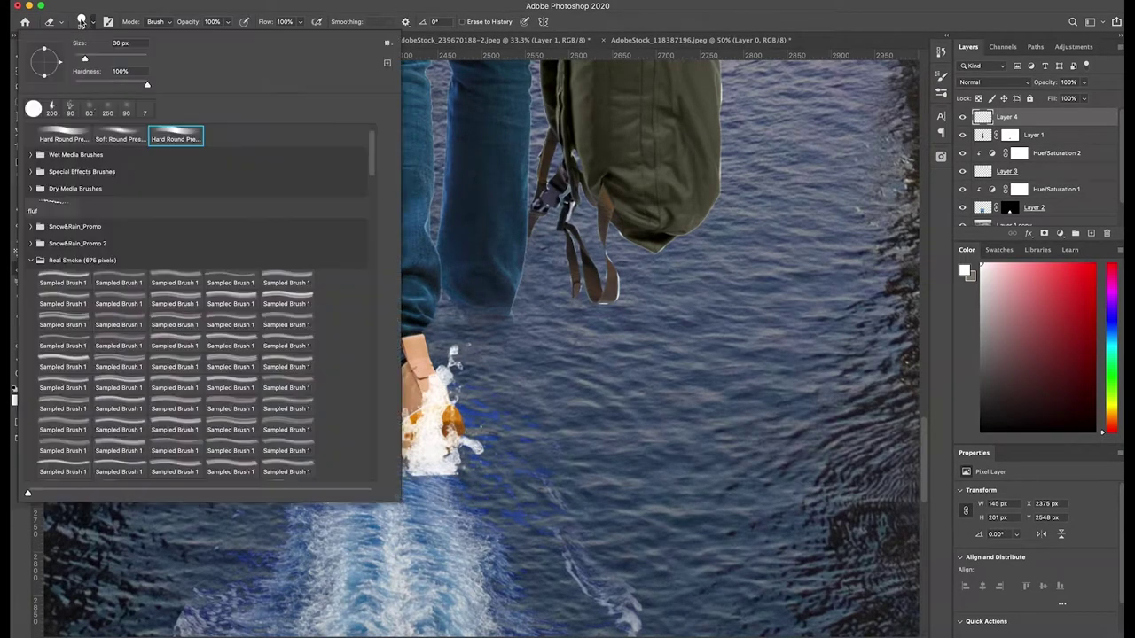
key("ctrl+0")
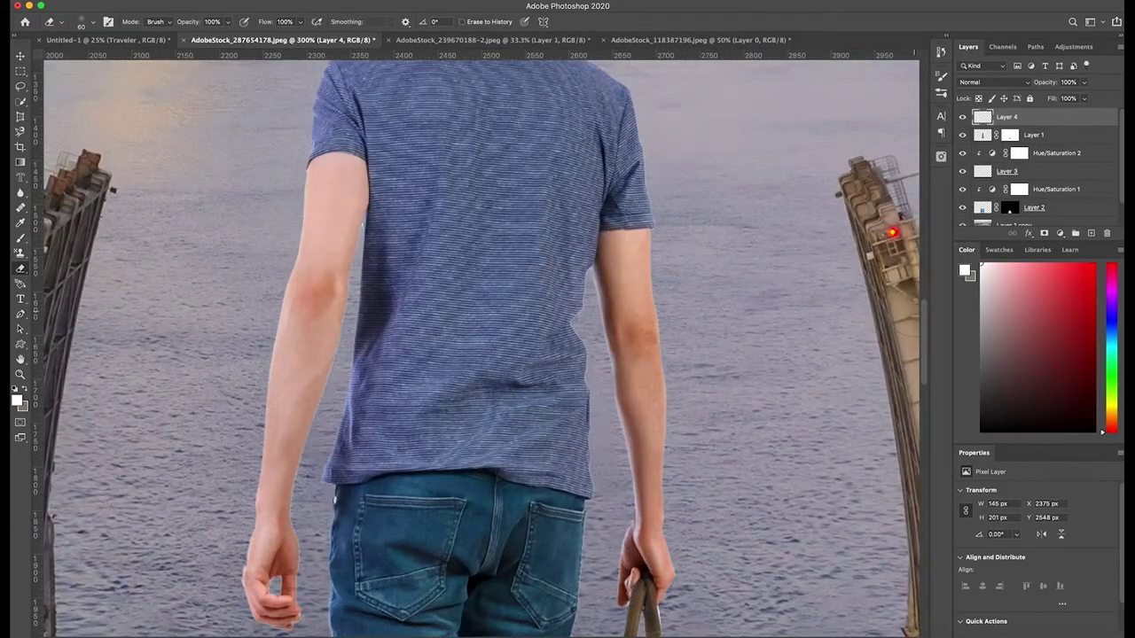
key("b")
left_click(504, 344)
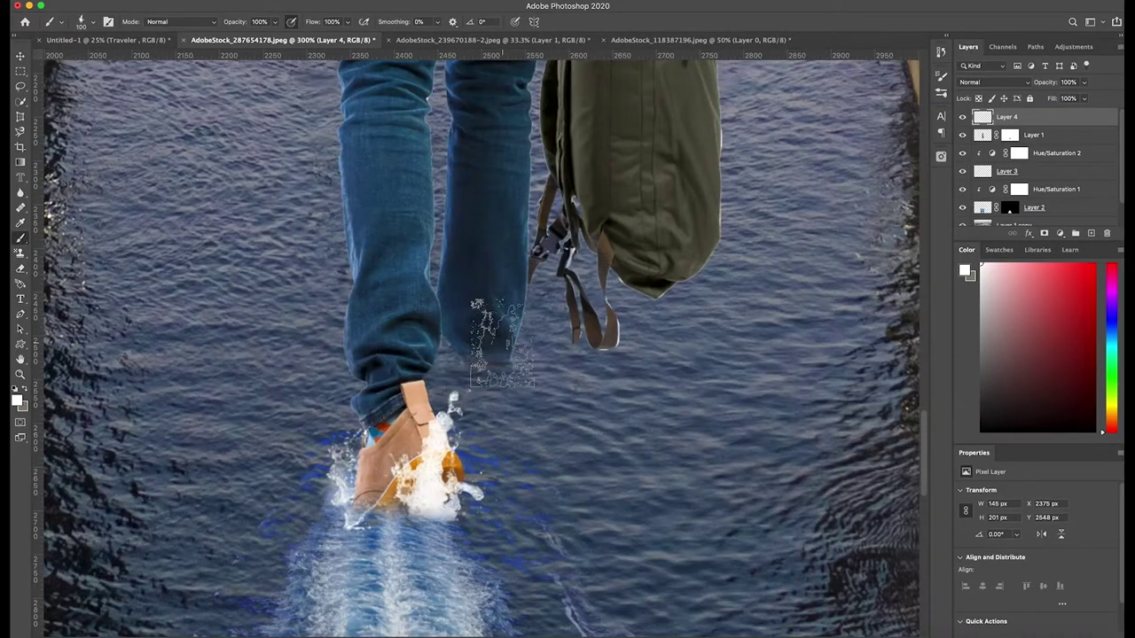
left_click(504, 344)
Add and then delete a Hue/Saturation adjustment, and set the foreground colour to blue
left_click(1075, 49)
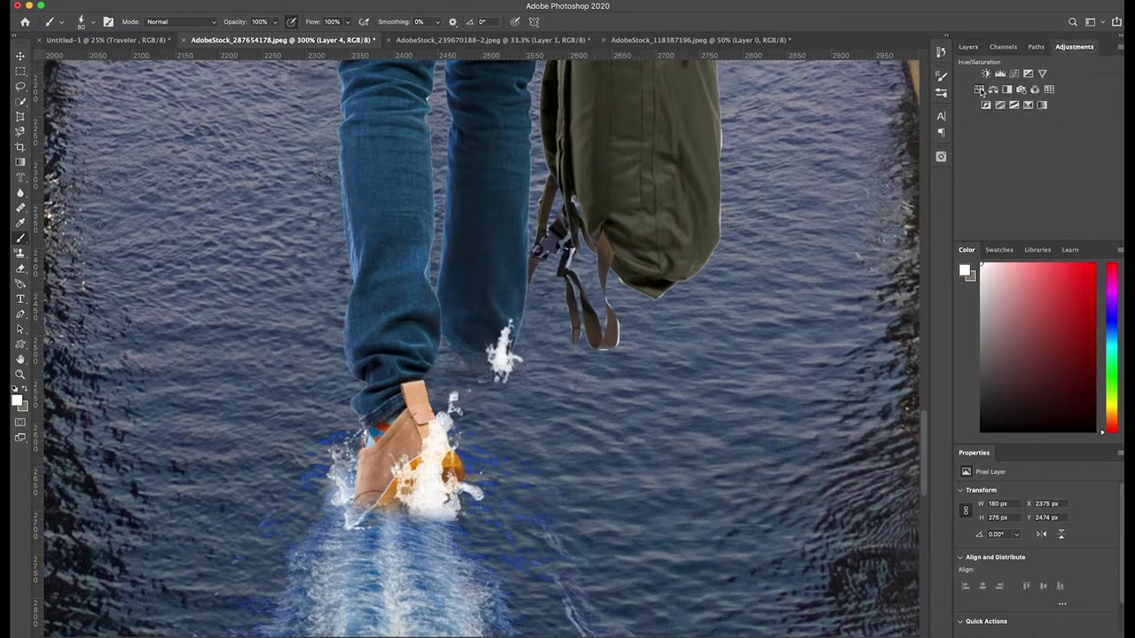
left_click(1075, 98)
key("Delete")
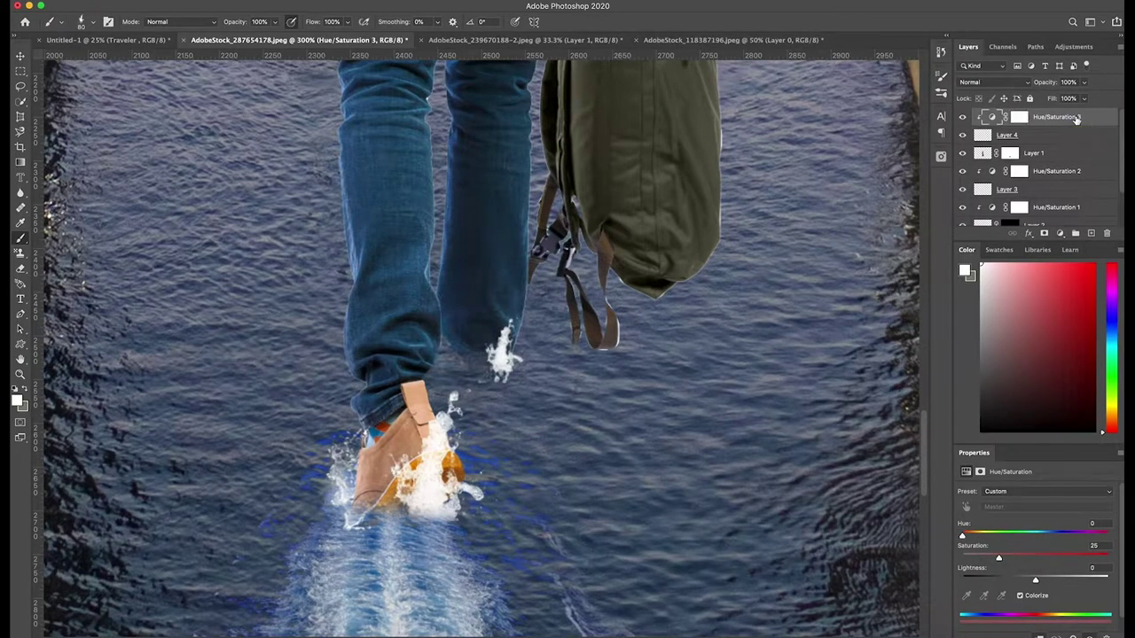
left_click(16, 401)
left_click(481, 458)
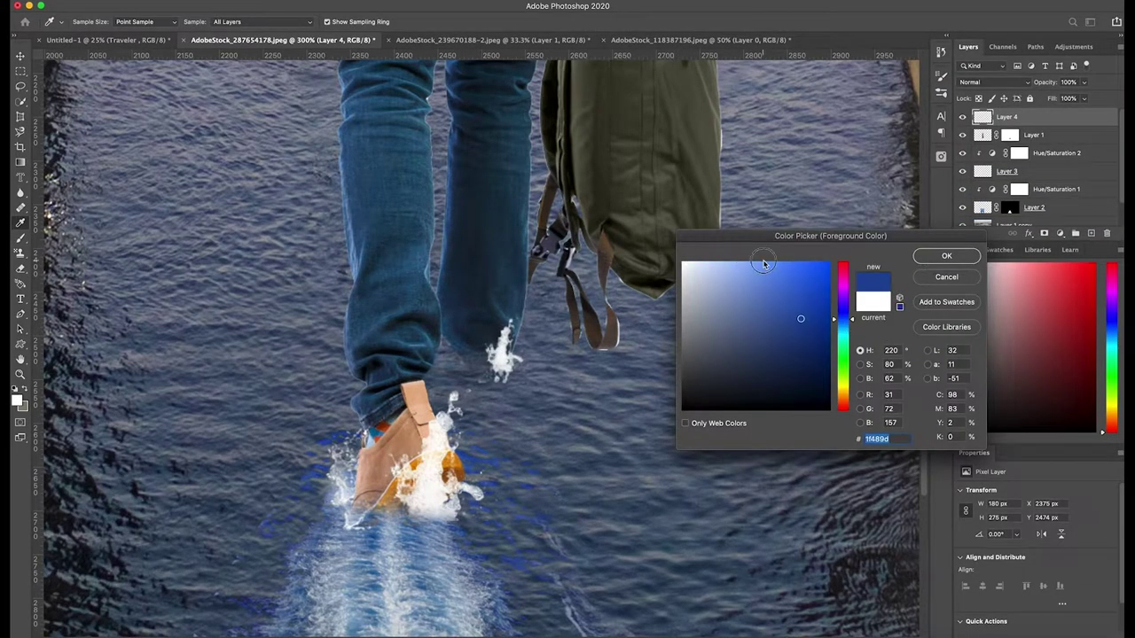
left_click(946, 255)
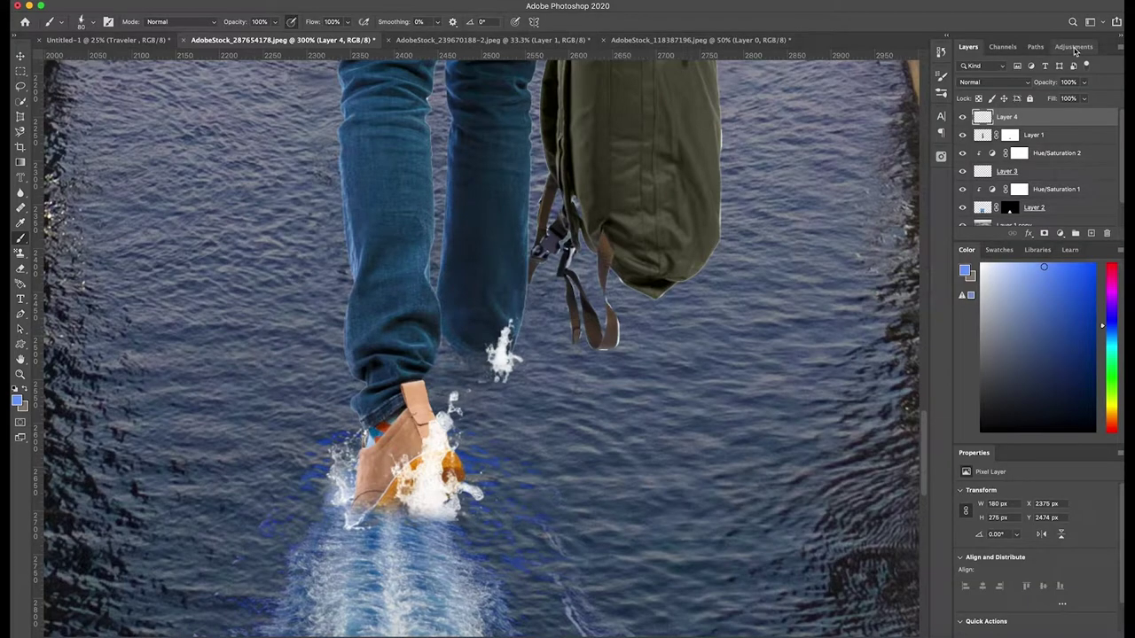
Set the Eraser to the small water splash brush preset at a reduced size
key("e")
left_click(93, 21)
scroll(155, 355, "down", 5)
scroll(155, 373, "down", 5)
scroll(156, 386, "down", 5)
scroll(155, 386, "up", 3)
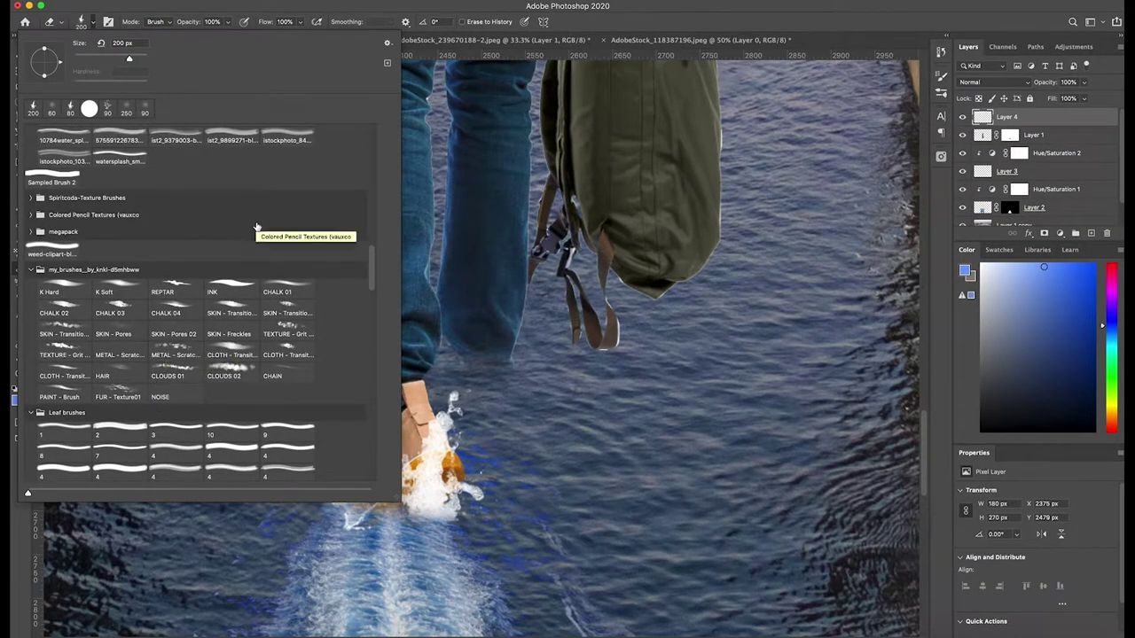
scroll(150, 337, "up", 3)
left_click(120, 262)
key("Return")
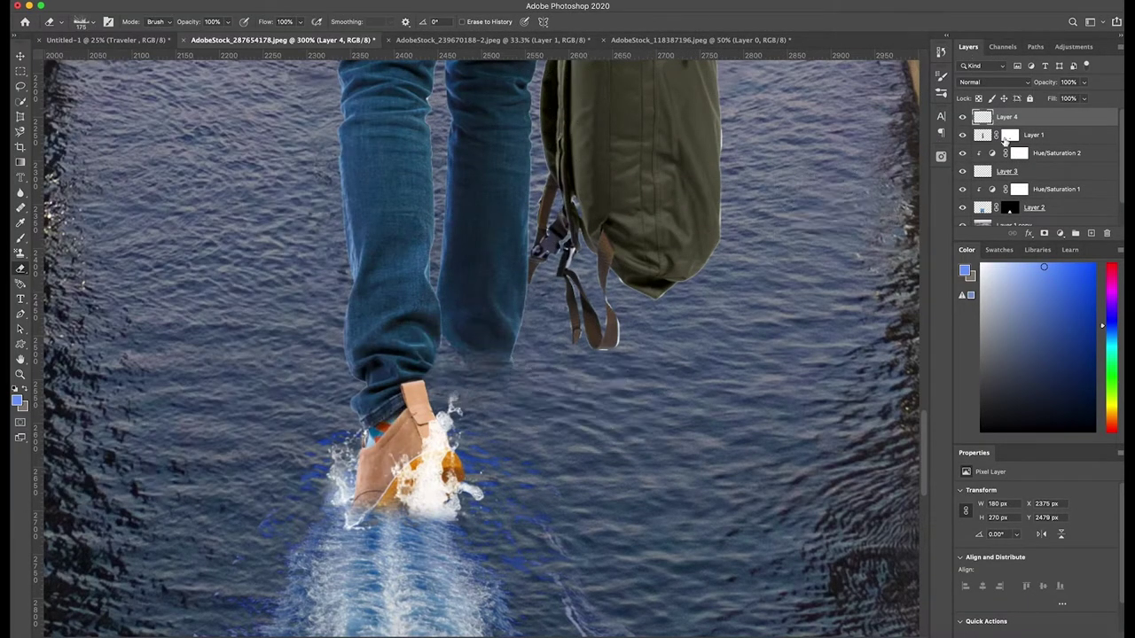
Stamp a white splash under the back foot with a size 200 brush
key("ctrl+1")
left_click(20, 237)
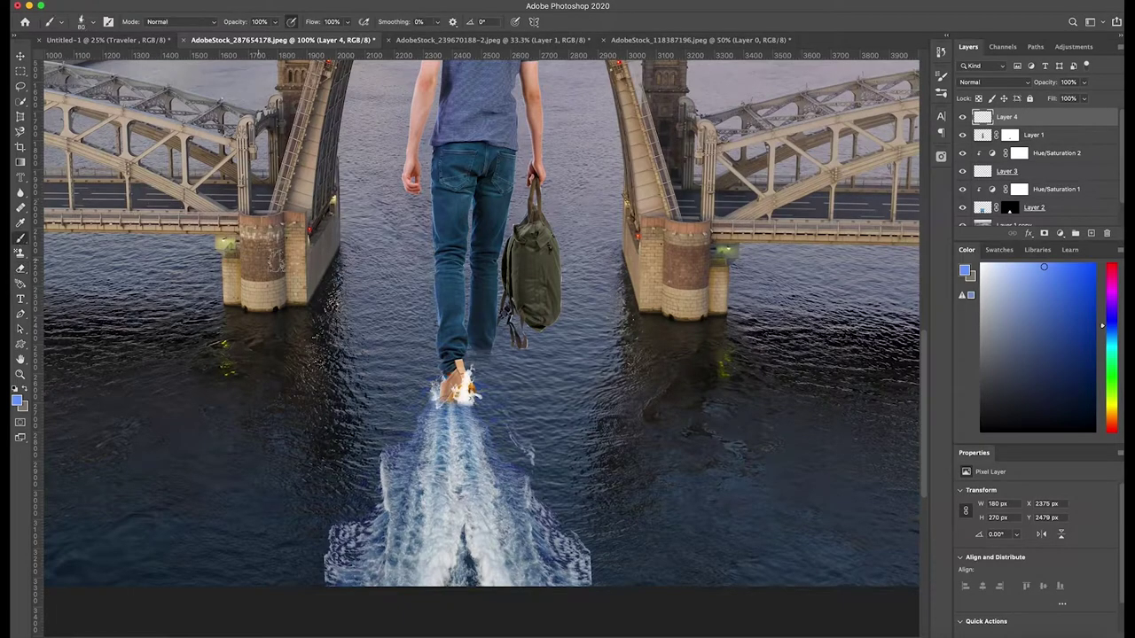
left_click(81, 22)
key("Return")
key("x")
scroll(489, 346, "up", 2)
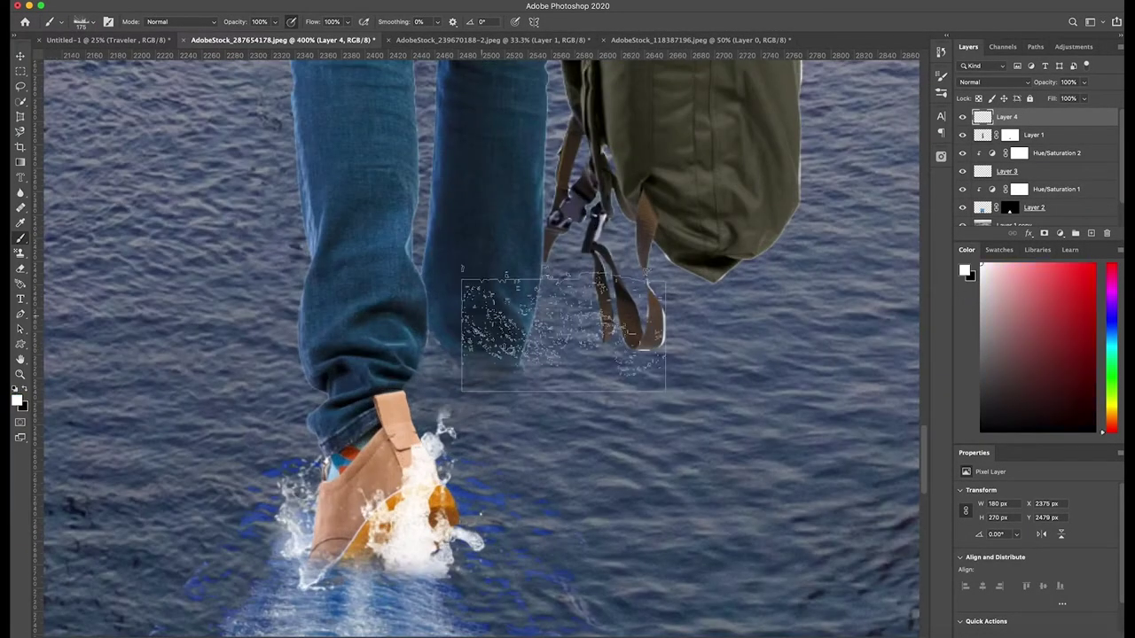
left_click(519, 354)
scroll(520, 354, "down", 2)
Erase the excess splash under the foot and stray white marks, then duplicate the wake layer
key("e")
left_click_drag(523, 346, 541, 409)
scroll(480, 344, "up", 2)
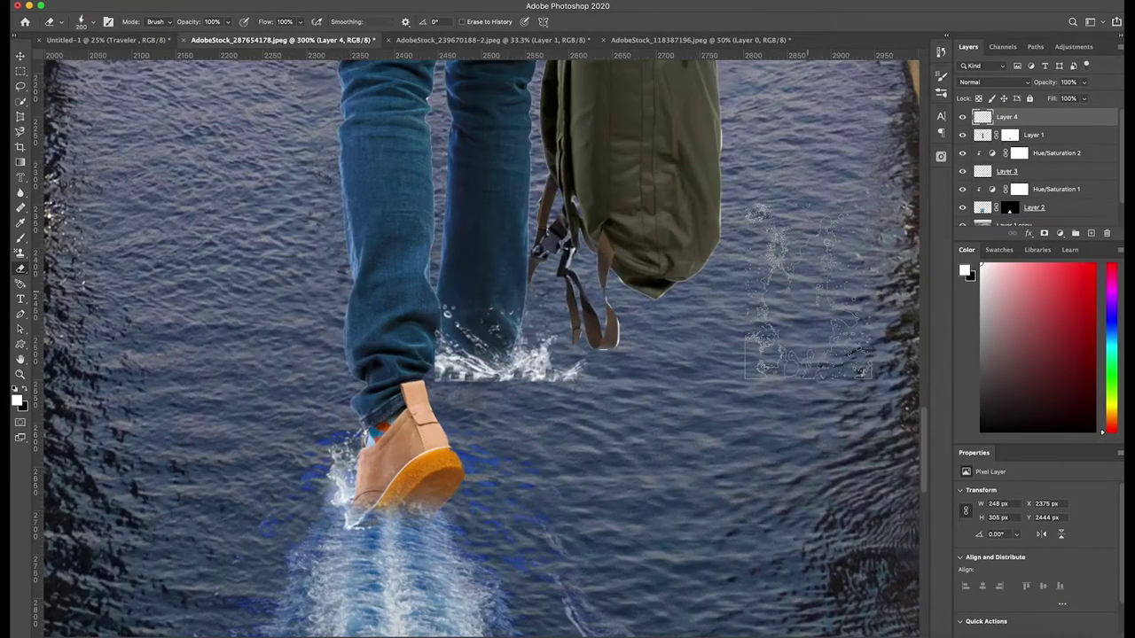
left_click_drag(762, 248, 781, 354)
left_click_drag(336, 230, 425, 407)
scroll(479, 344, "down", 2)
key("ctrl+minus")
key("ctrl+minus")
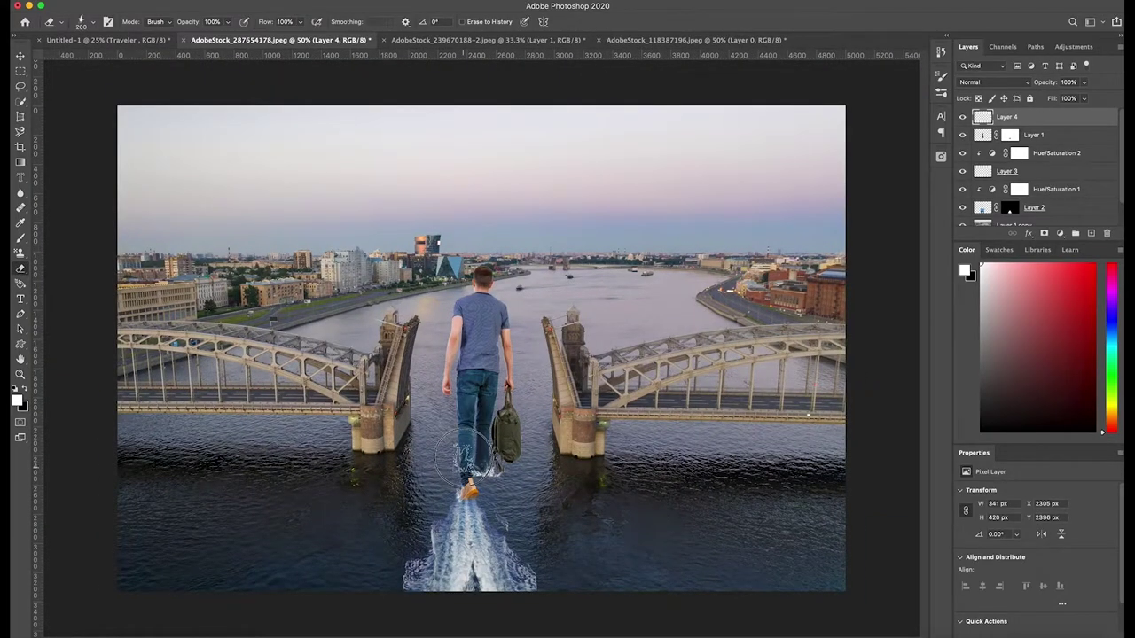
left_click(1034, 208)
key("ctrl+j")
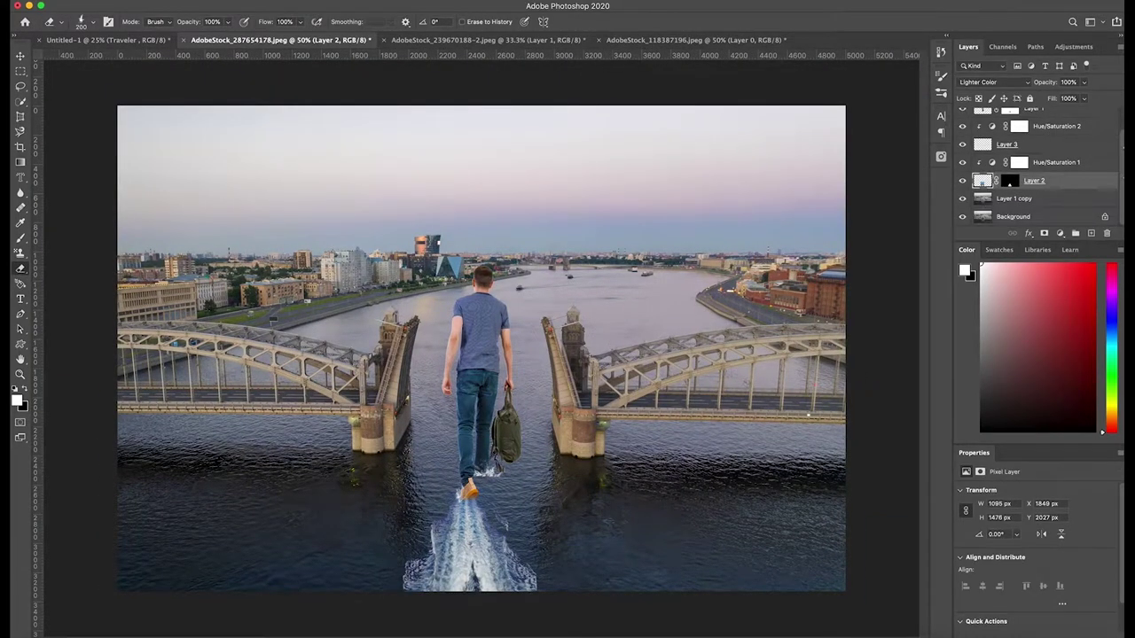
Shrink the wake copy under the man's feet, paint its mask and warp it
key("ctrl+t")
mouse_move(463, 548)
left_mouse_down()
mouse_move(485, 523)
mouse_move(479, 461)
left_mouse_up()
key("Return")
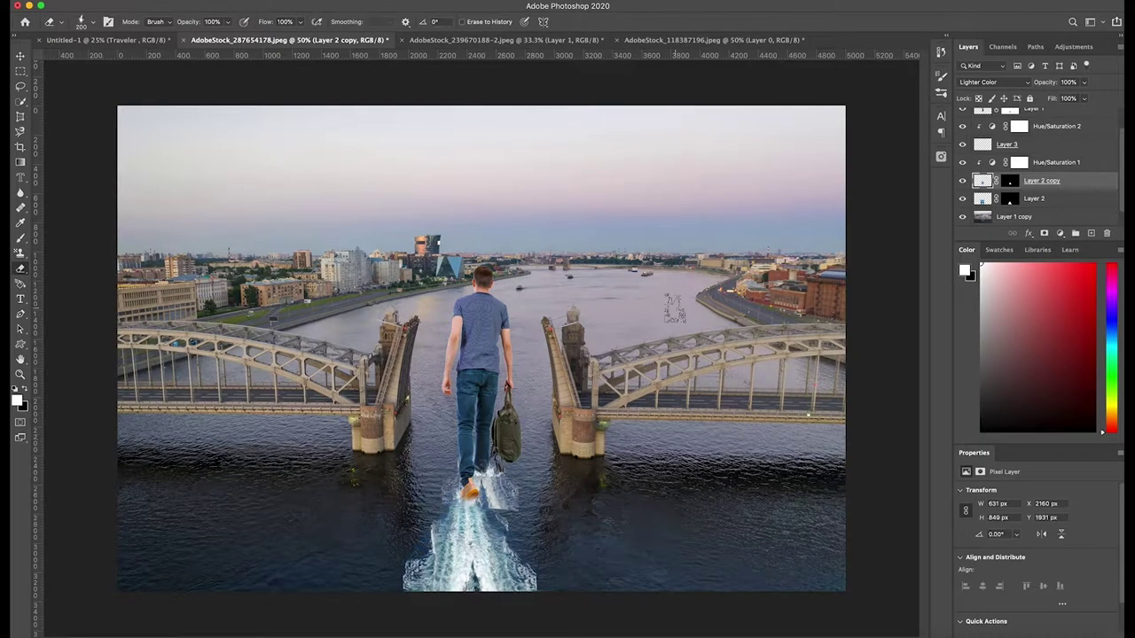
left_click(1009, 181)
left_click(19, 238)
right_click(496, 502)
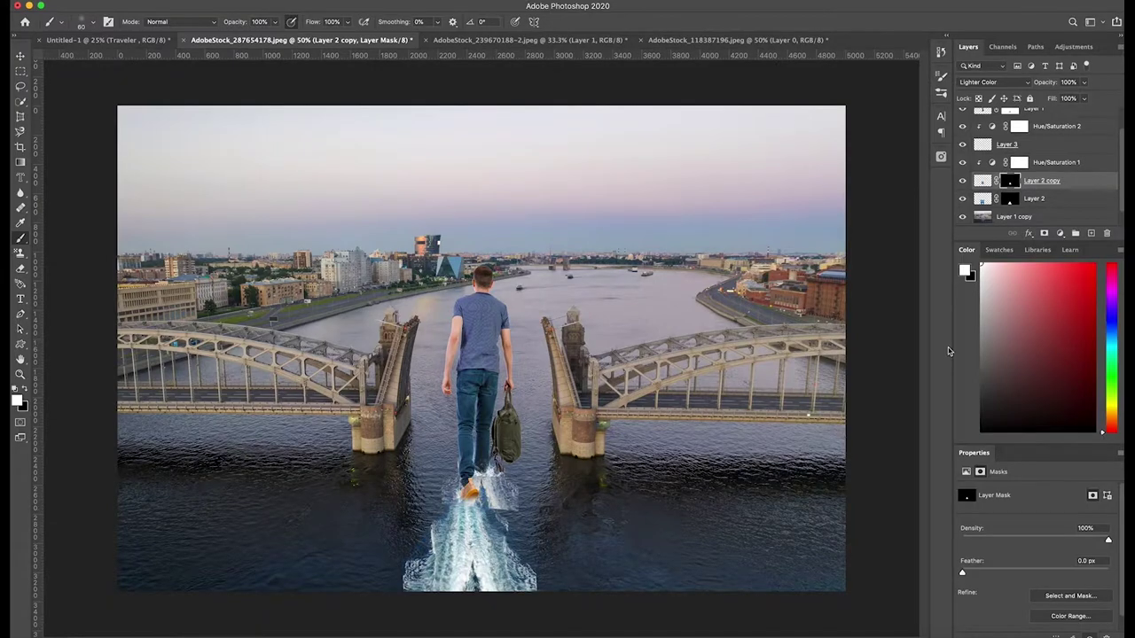
left_click(86, 21)
left_click(545, 514)
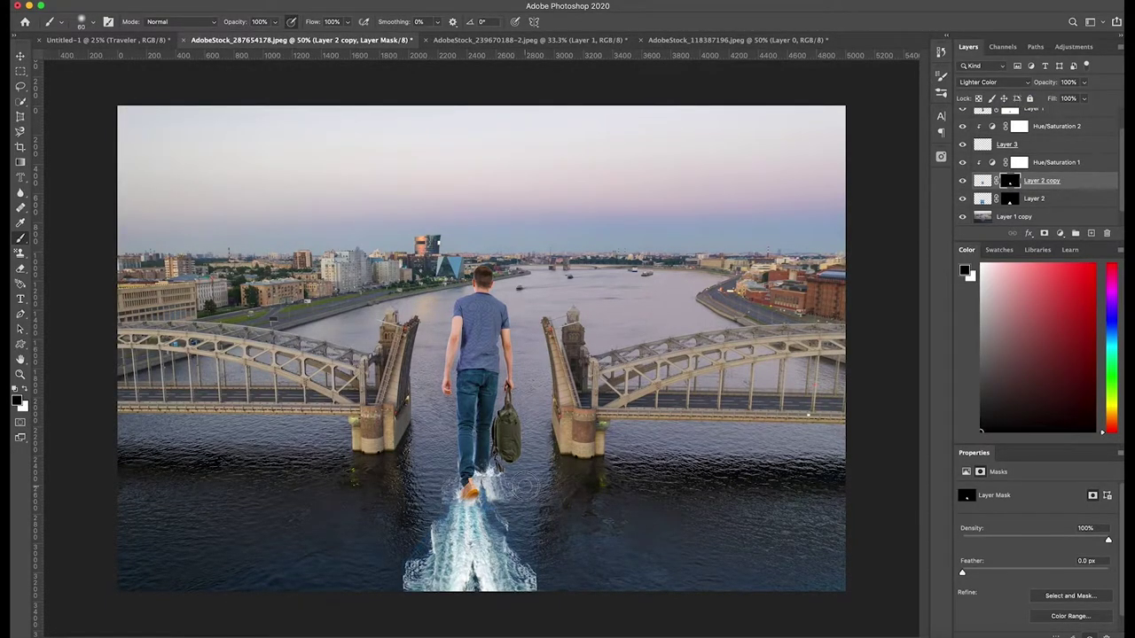
key("ctrl+t")
left_click(541, 22)
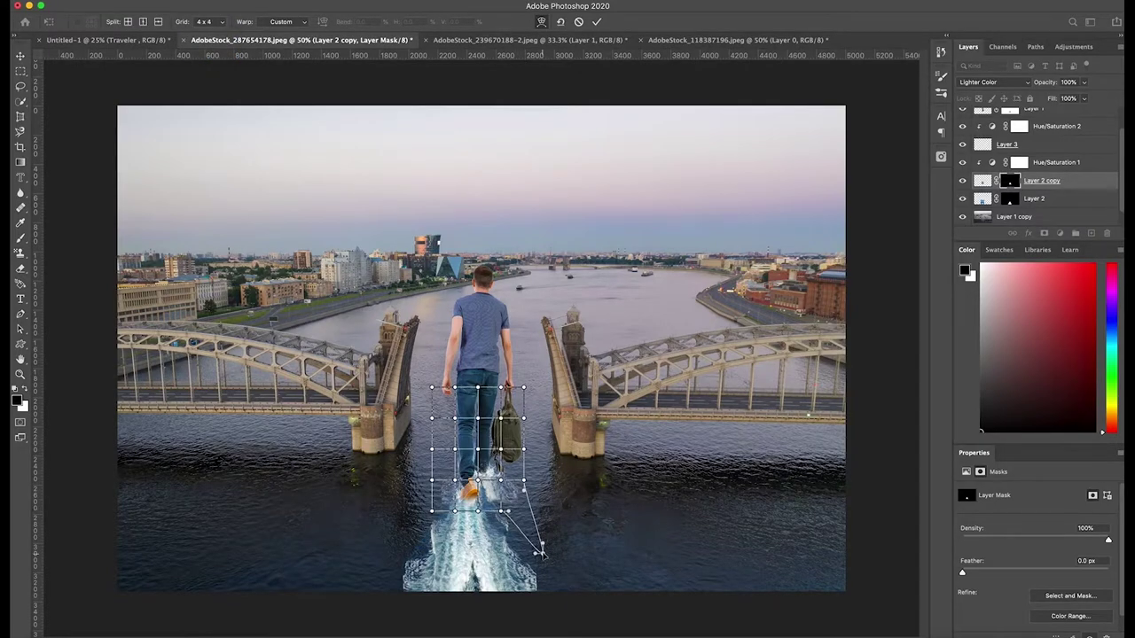
key("Return")
Warp Layer 2's bottom corners and sides outward so the wake flares wider
left_click(982, 199)
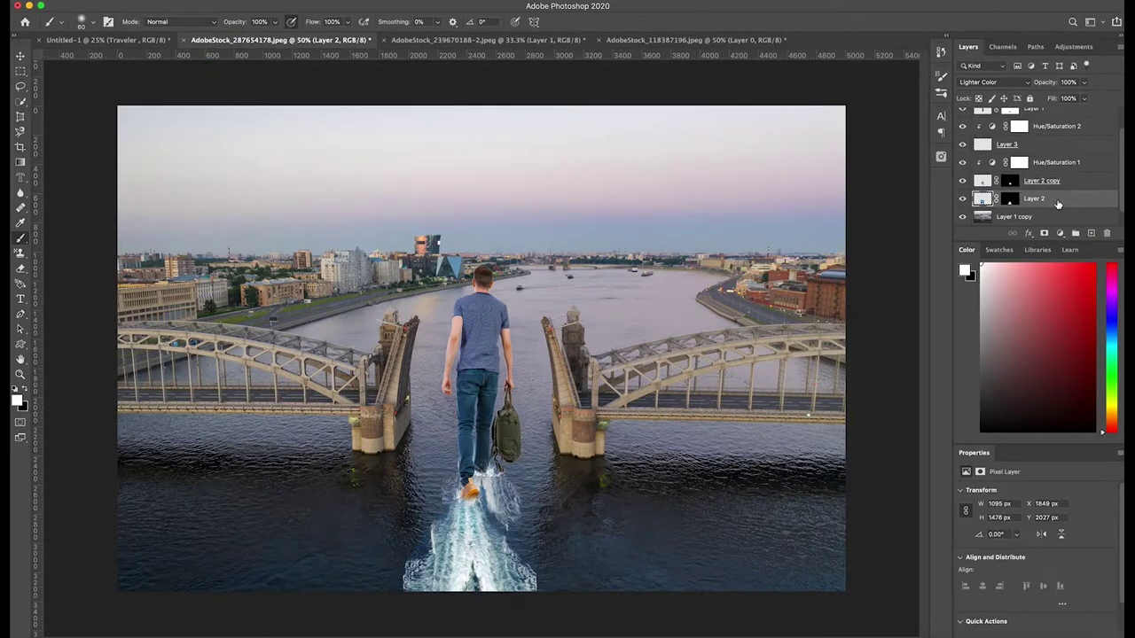
key("ctrl+t")
left_click(541, 21)
left_click_drag(547, 613, 606, 631)
left_click_drag(385, 612, 341, 620)
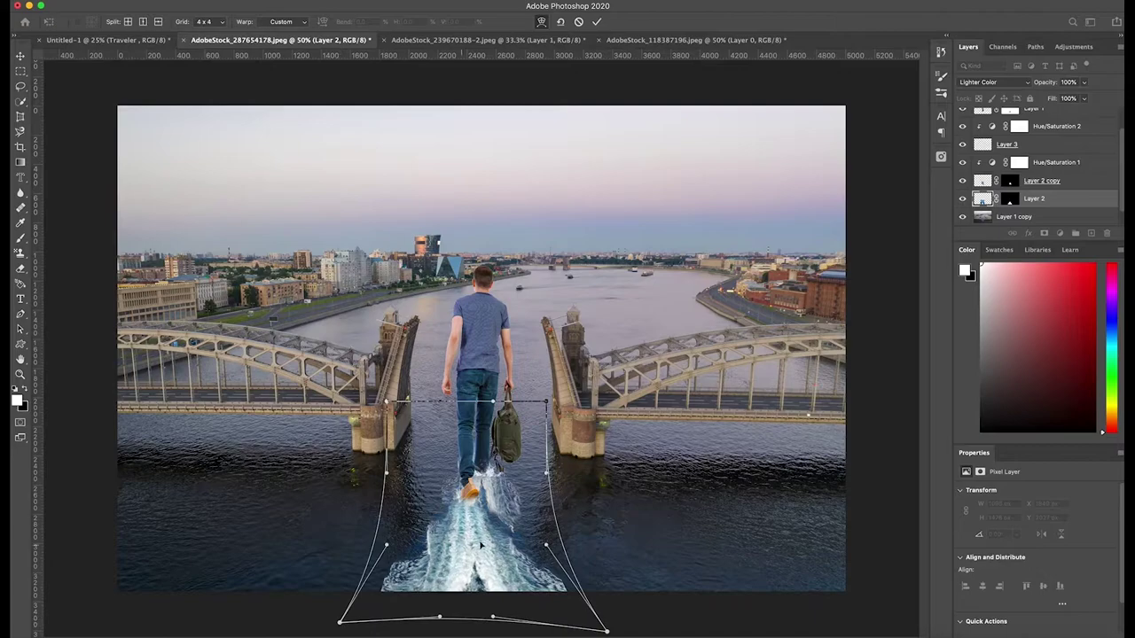
left_click_drag(549, 518, 569, 514)
left_click_drag(384, 518, 367, 514)
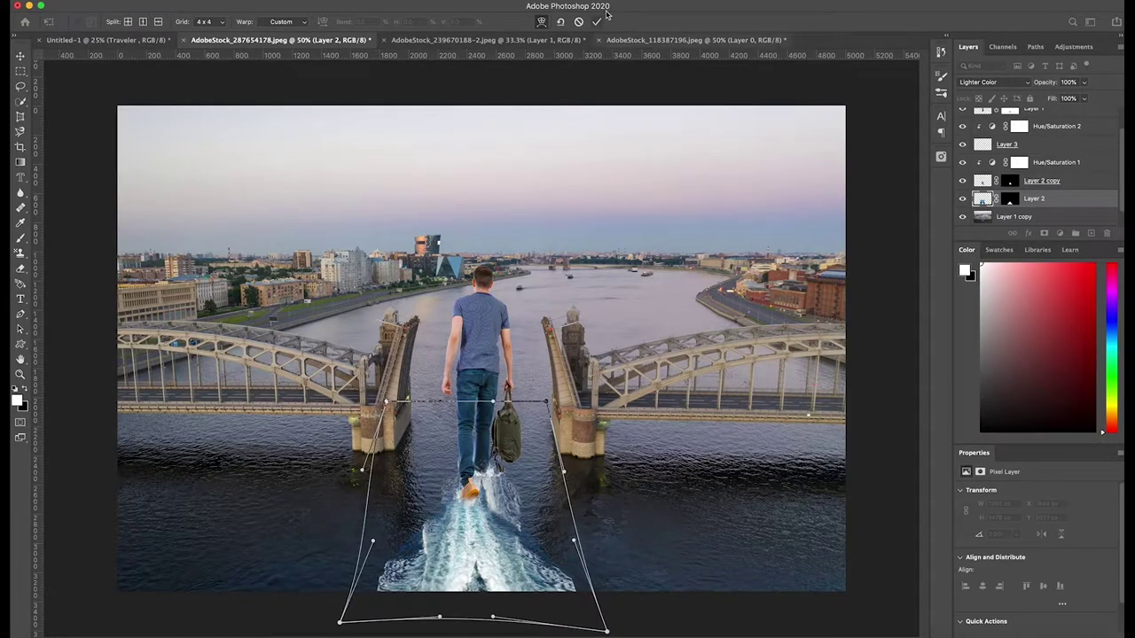
left_click(597, 22)
left_click(1015, 182)
left_click(981, 181)
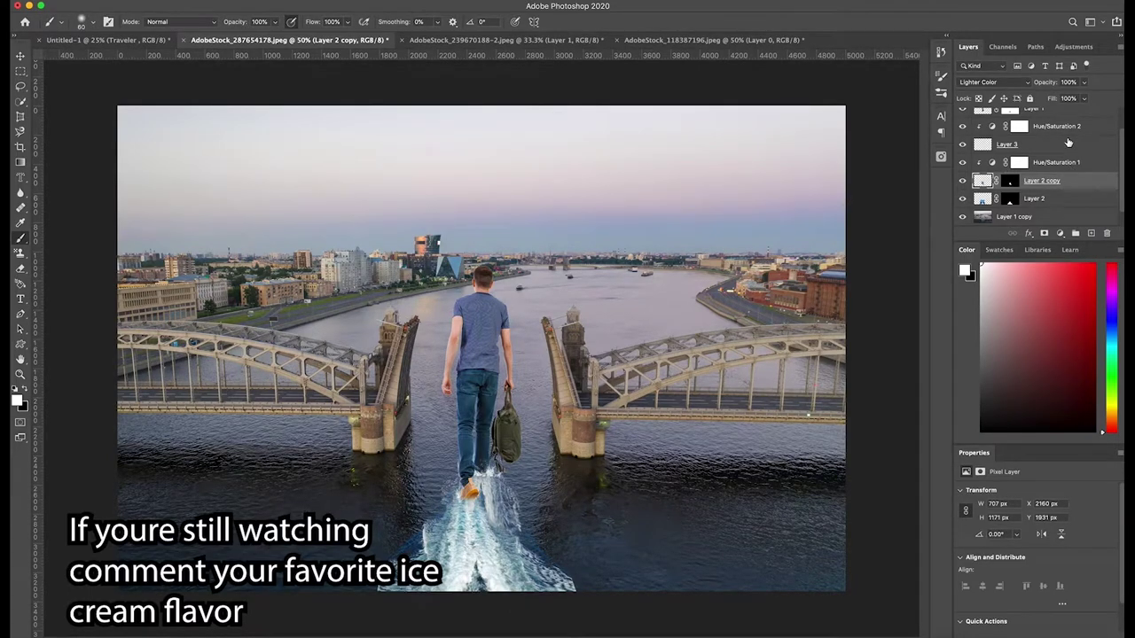
Set Brightness/Contrast 1 to brightness -91 and invert its mask to hide it
scroll(962, 173, "up", 3)
left_click(988, 137)
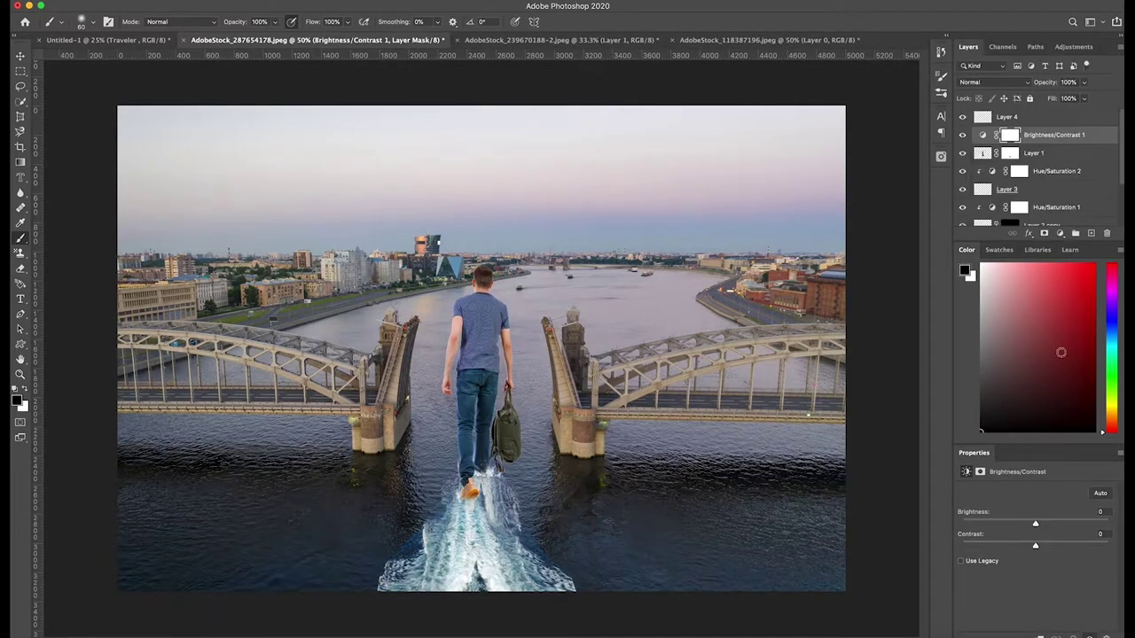
left_click_drag(1034, 523, 1002, 523)
left_click(1018, 135)
key("ctrl+i")
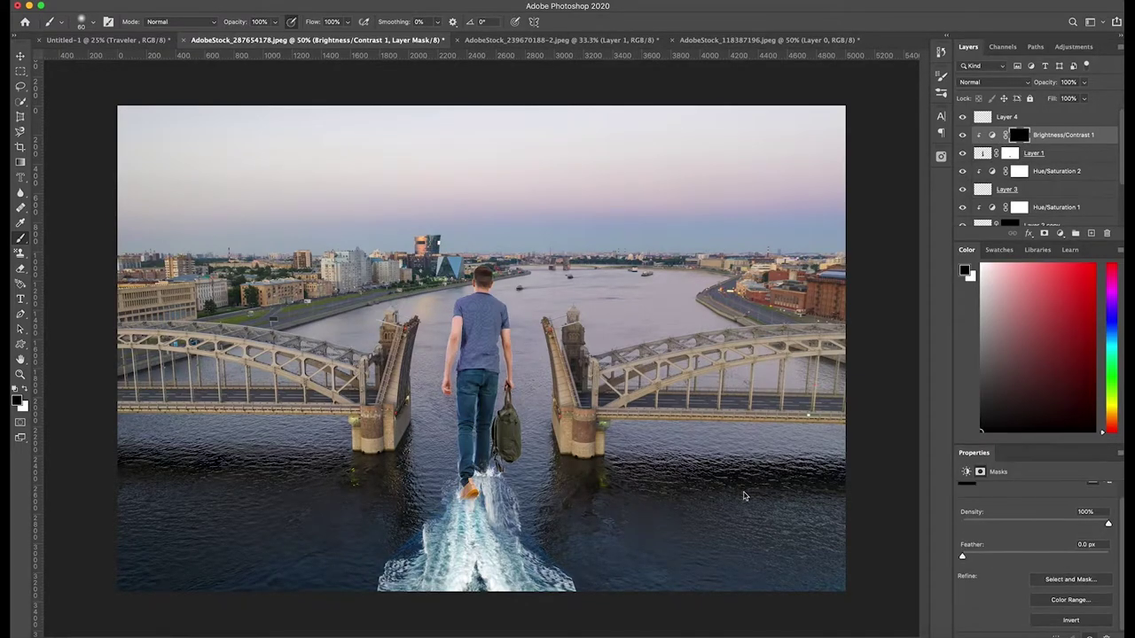
Paint the mask white to darken the man's left side and jeans
key("ctrl+1")
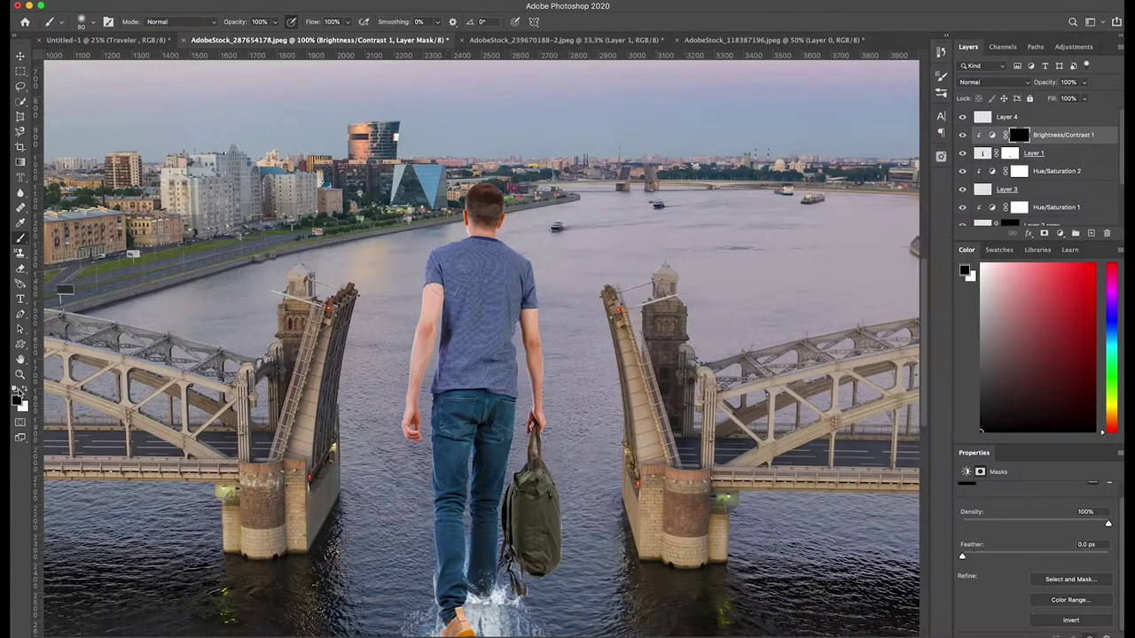
key("x")
left_click_drag(449, 276, 451, 599)
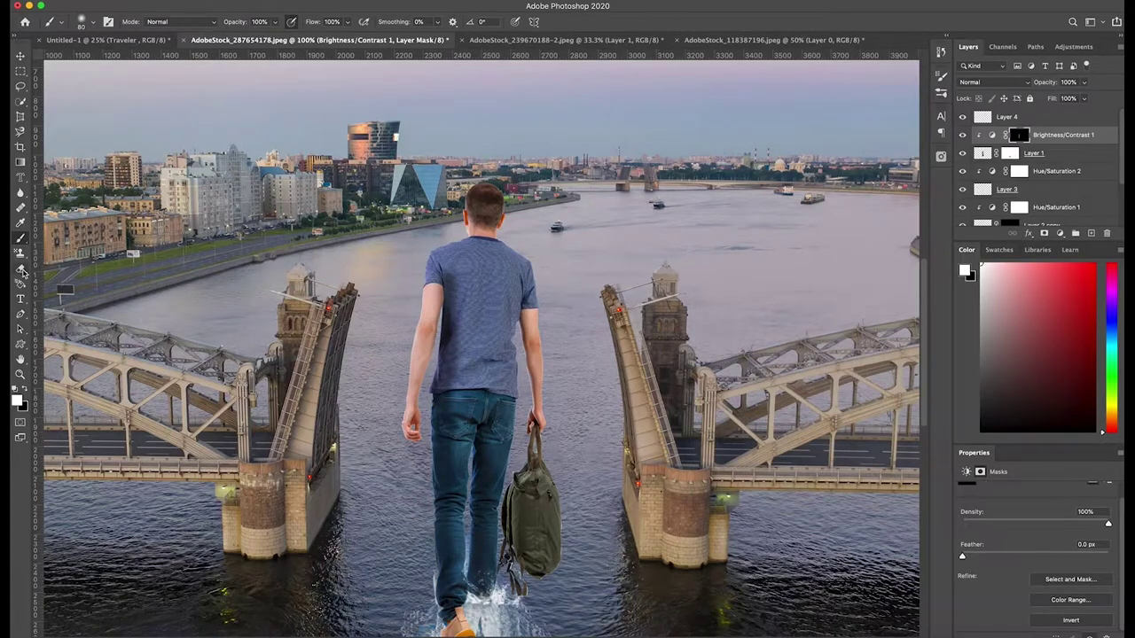
key("x")
left_click_drag(439, 425, 440, 603)
scroll(925, 385, "down", 3)
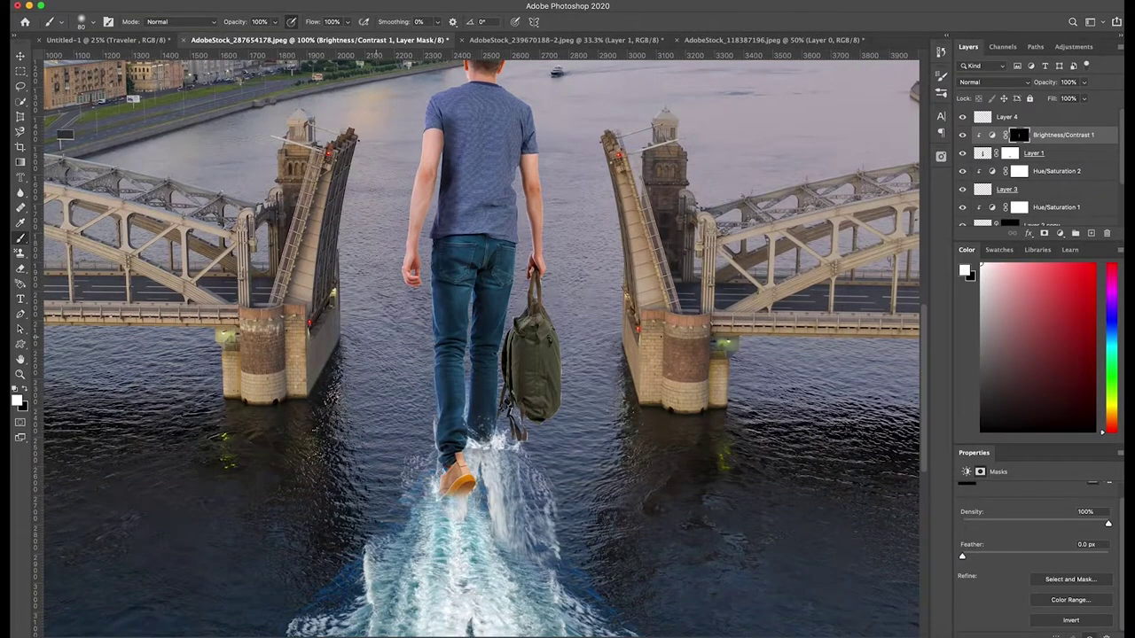
key("x")
left_click_drag(472, 269, 462, 425)
scroll(924, 353, "up", 1)
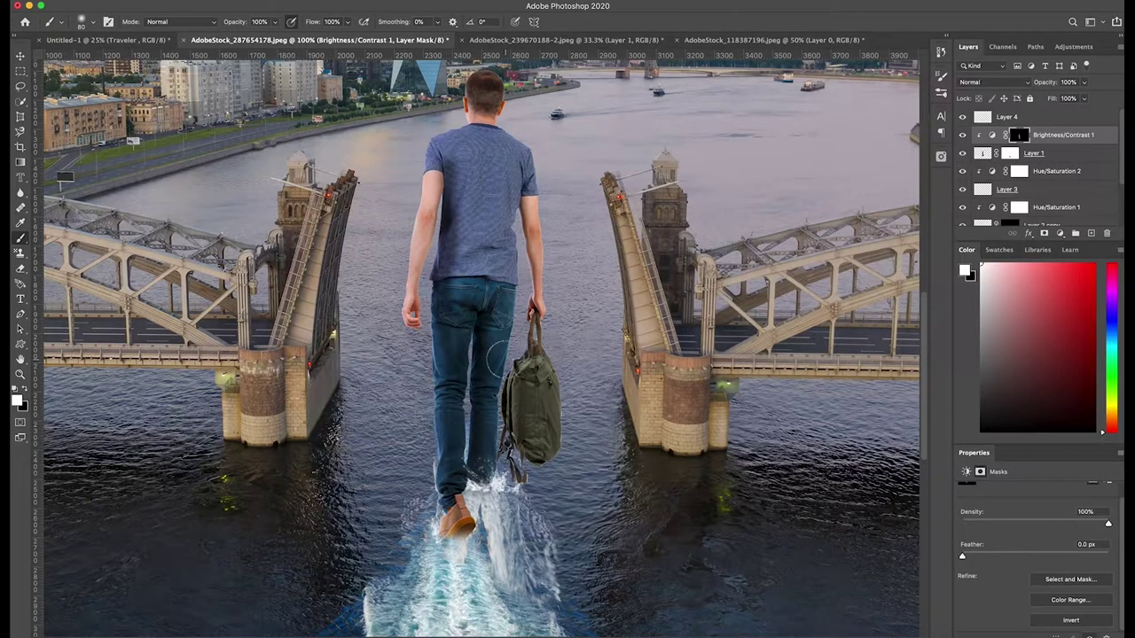
With a smaller brush at 35% flow, darken the jeans toward the bag and shirt
key("bracketleft")
key("bracketleft")
key("bracketleft")
left_click_drag(499, 321, 515, 363)
mouse_move(501, 293)
left_mouse_down()
mouse_move(500, 173)
mouse_move(499, 279)
left_mouse_up()
key("shift+3")
key("shift+5")
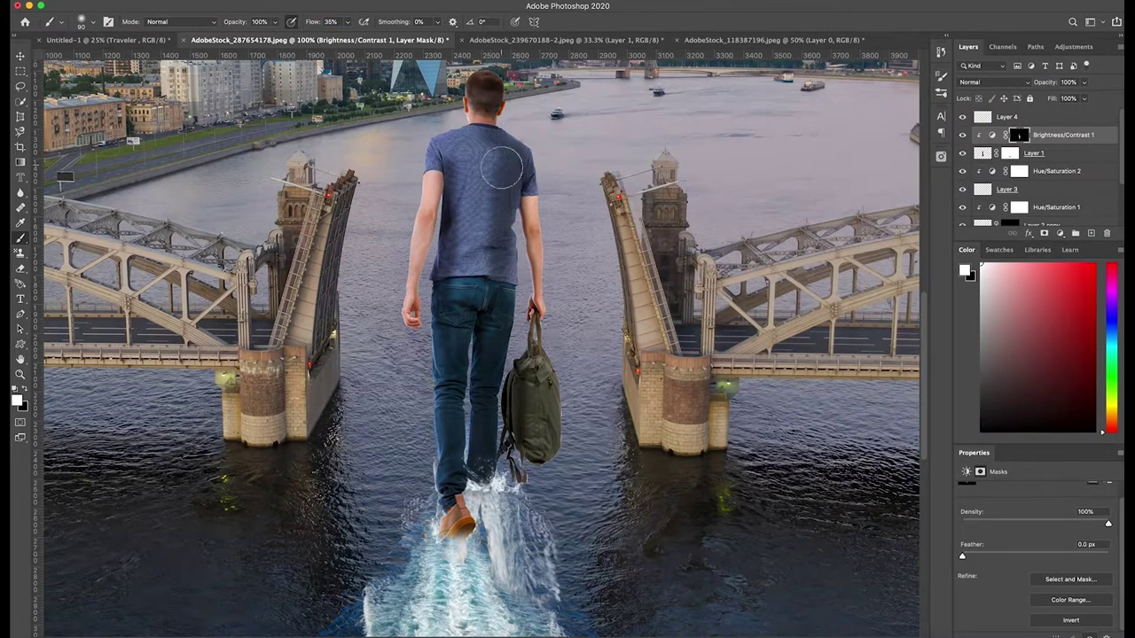
key("bracketright")
key("bracketright")
key("bracketright")
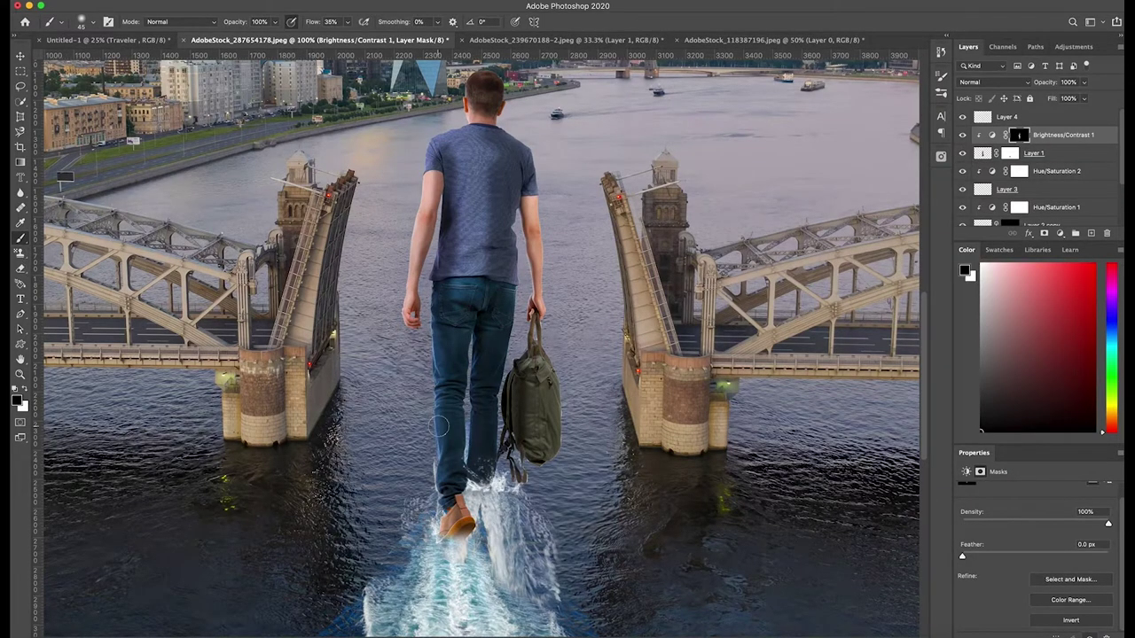
Darken the man's hand, fingers, bag and head on the mask
key("x")
key("ctrl+plus")
key("ctrl+plus")
left_click_drag(289, 229, 267, 248)
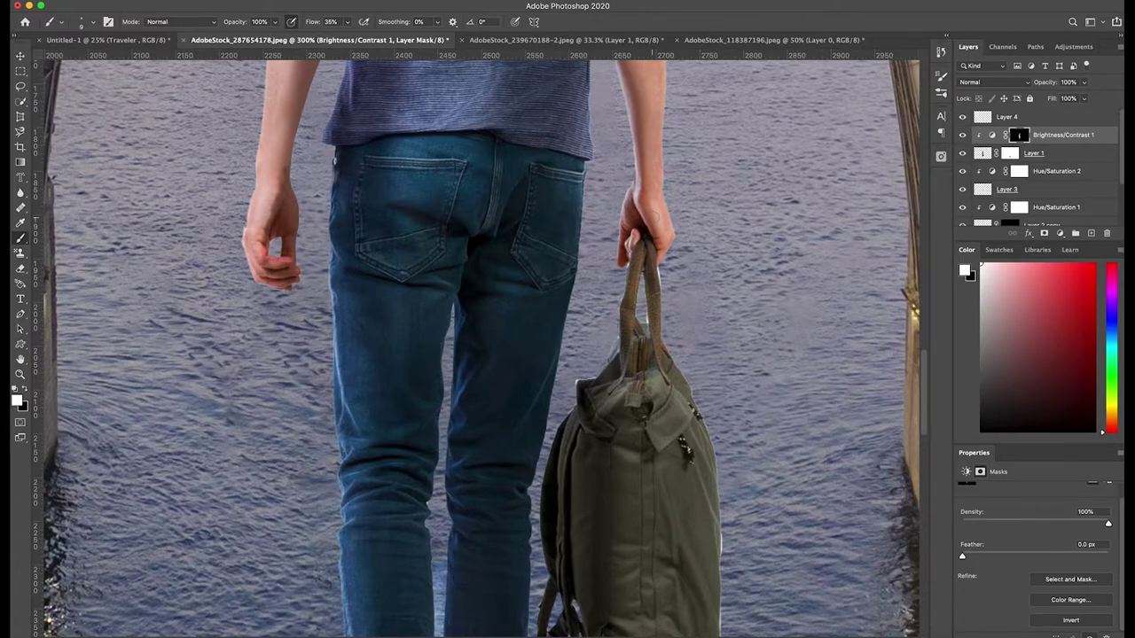
key("ctrl+minus")
key("ctrl+minus")
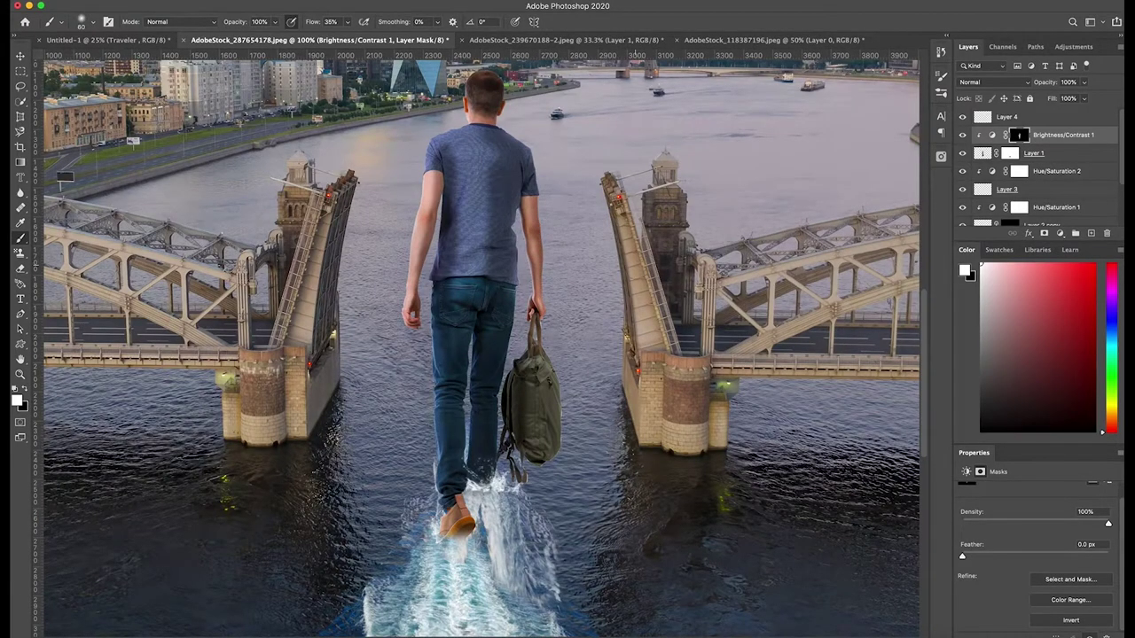
left_click_drag(545, 416, 545, 353)
left_click_drag(496, 132, 492, 84)
Keep the adjustment's Normal blend mode and prepare a smaller hiding brush on its mask
left_click(1000, 140)
left_click(993, 81)
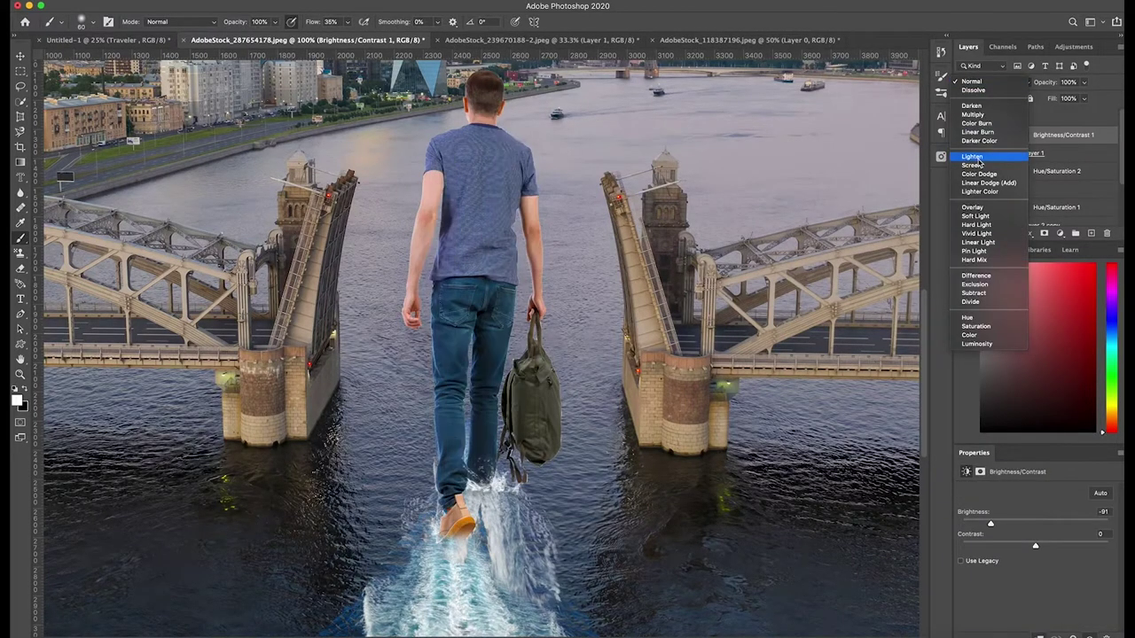
key("Escape")
key("ctrl+minus")
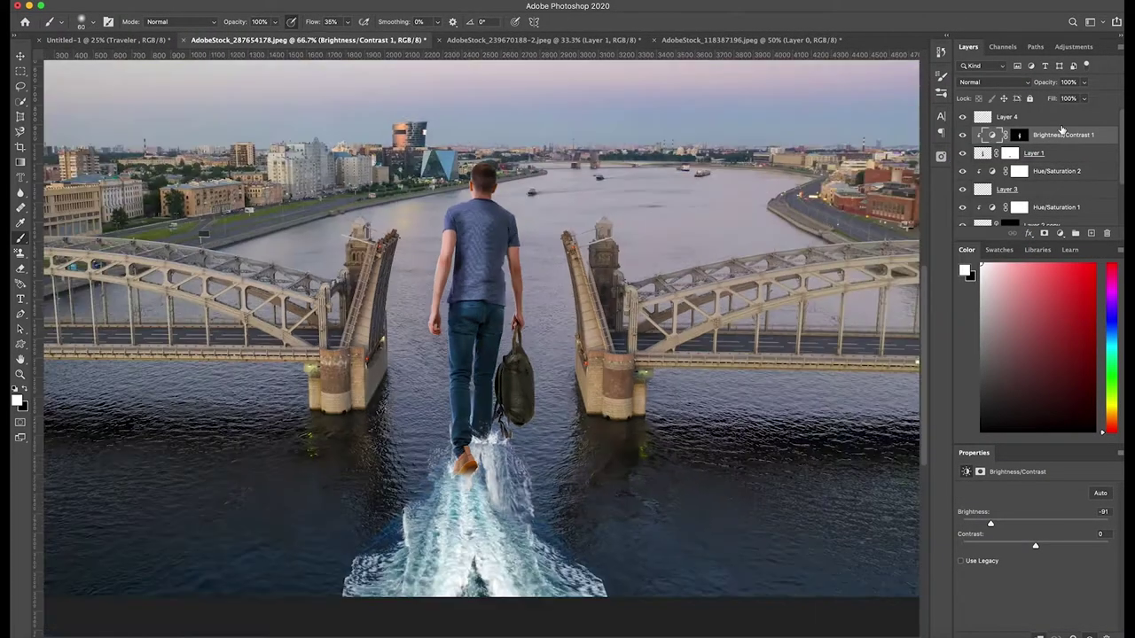
key("ctrl+minus")
key("ctrl+backslash")
left_click(27, 391)
key("bracketleft")
key("bracketleft")
key("bracketleft")
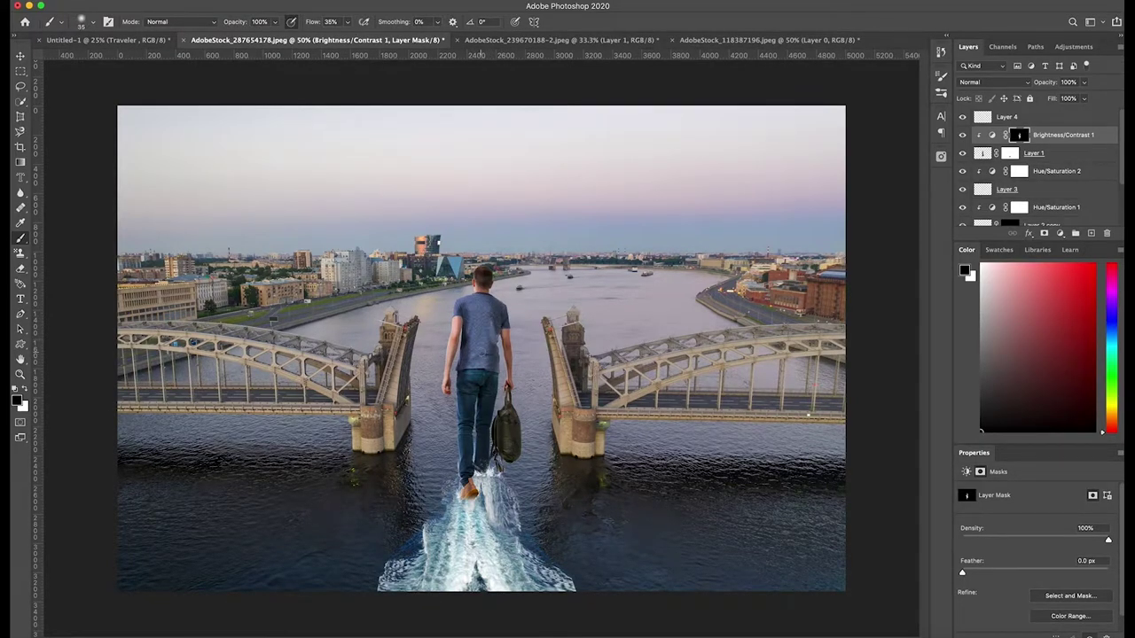
key("ctrl+plus")
key("ctrl+plus")
key("ctrl+plus")
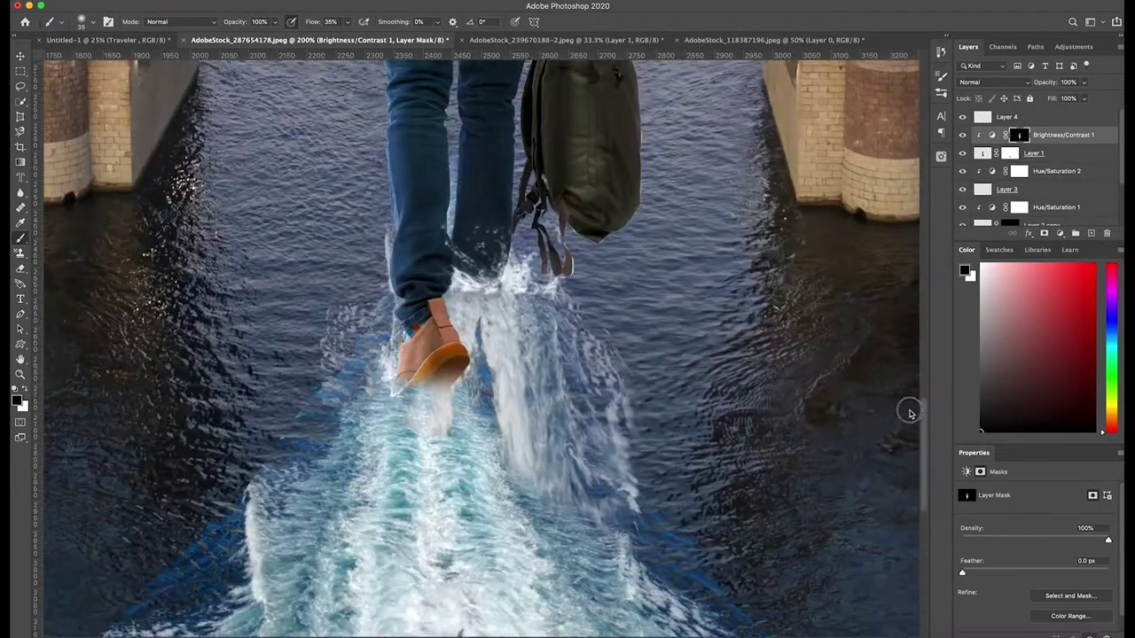
left_click(1060, 233)
Add Brightness/Contrast 2 at -114 with an inverted mask painted over the shoe
left_click(1019, 98)
key("ctrl+i")
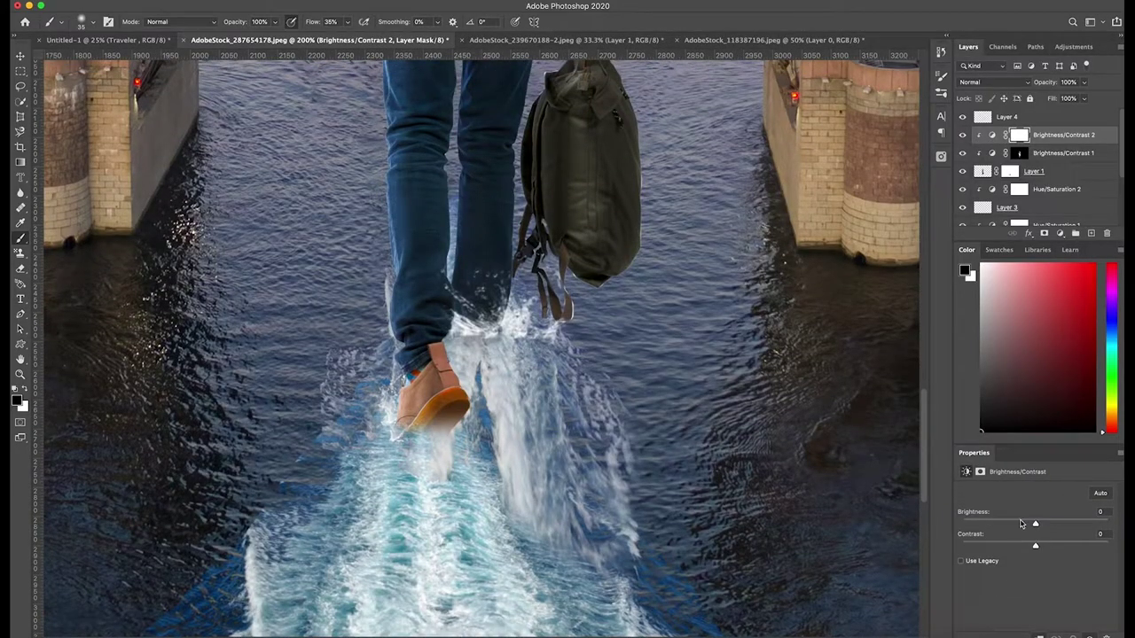
left_click(1013, 135)
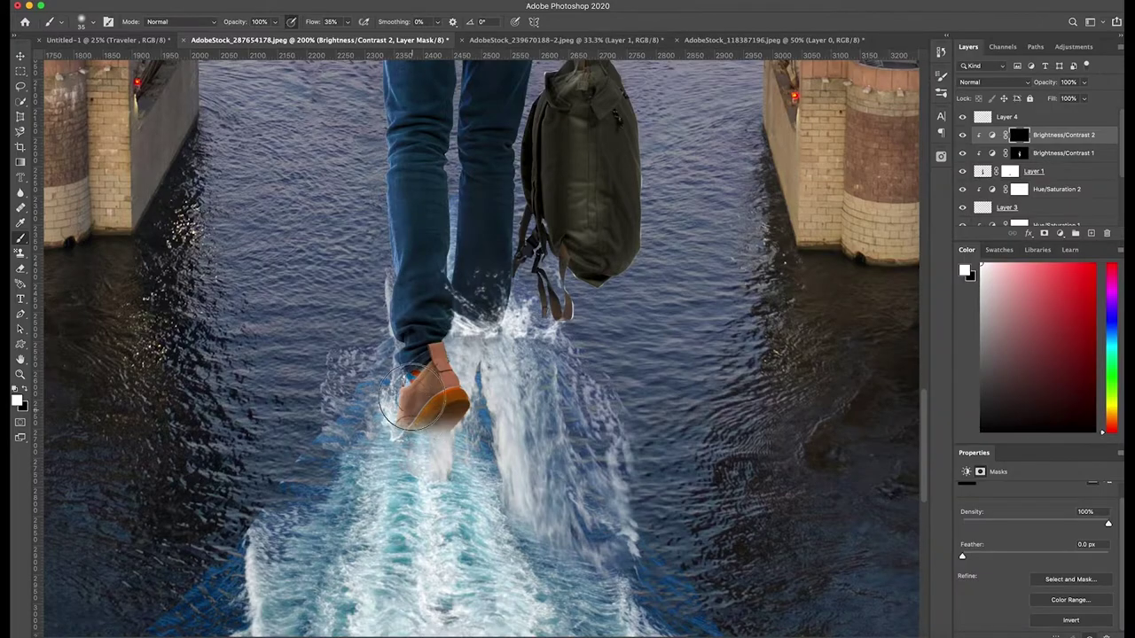
mouse_move(444, 292)
left_mouse_down()
mouse_move(434, 382)
mouse_move(476, 297)
left_mouse_up()
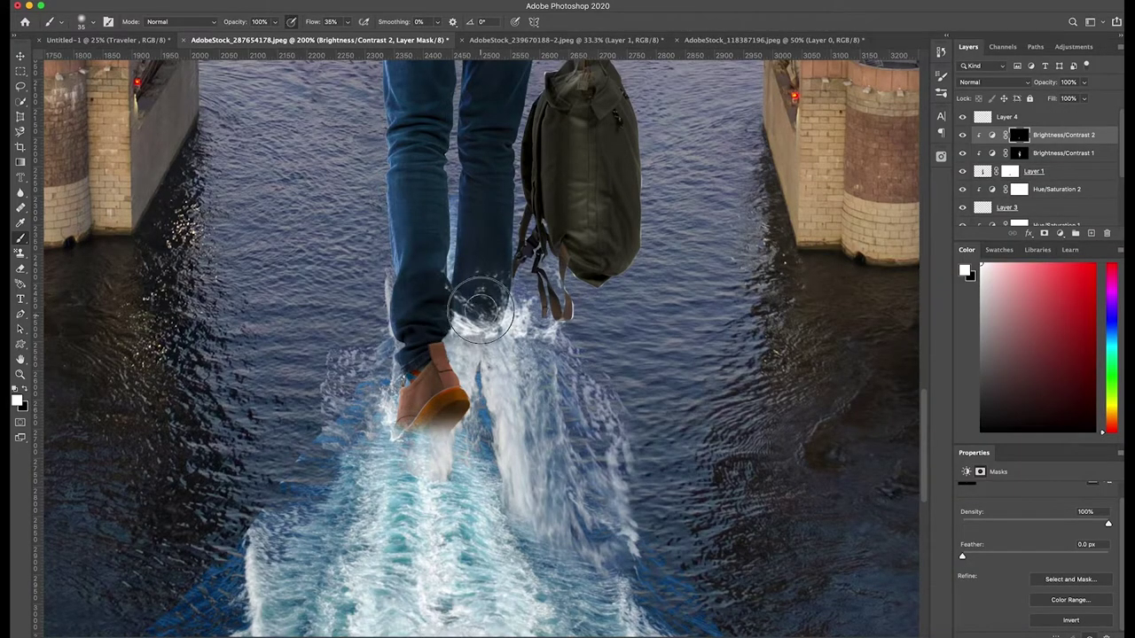
key("ctrl+2")
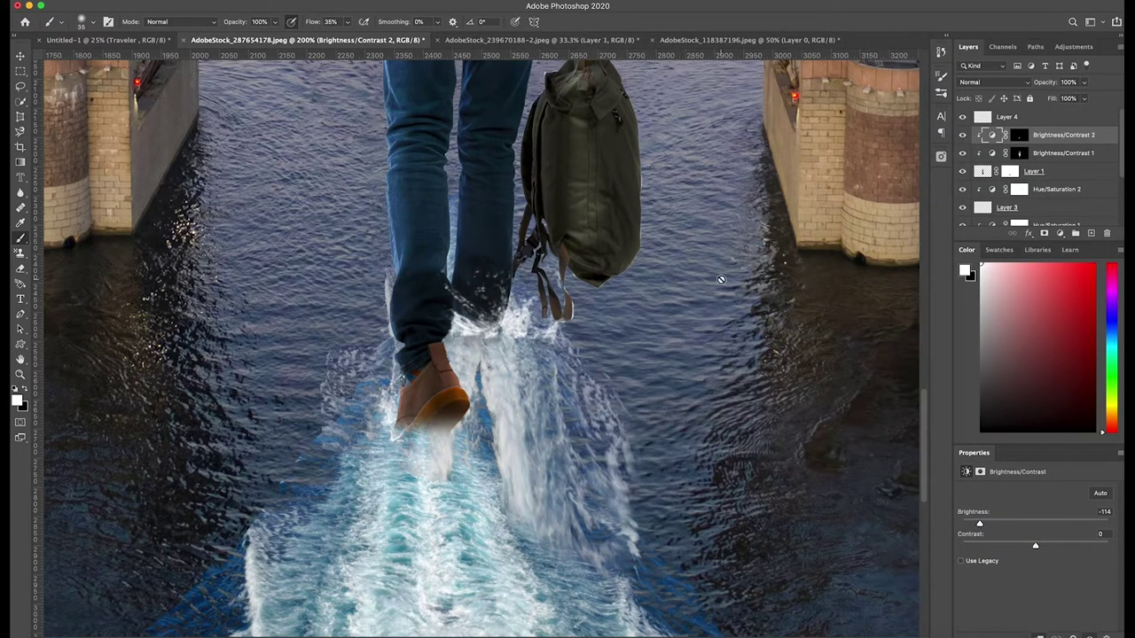
key("ctrl+0")
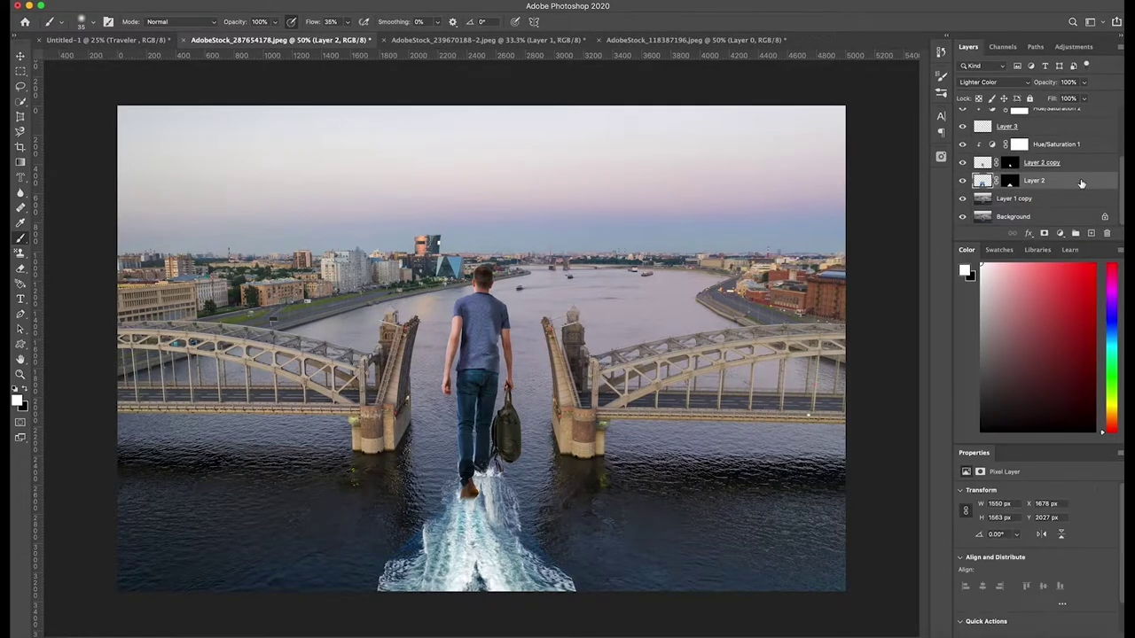
Warp the wake's bottom corners wider and set Layer 2's opacity to 82%
left_click(539, 26)
left_click_drag(361, 553, 251, 560)
left_click_drag(587, 553, 705, 548)
left_click(598, 23)
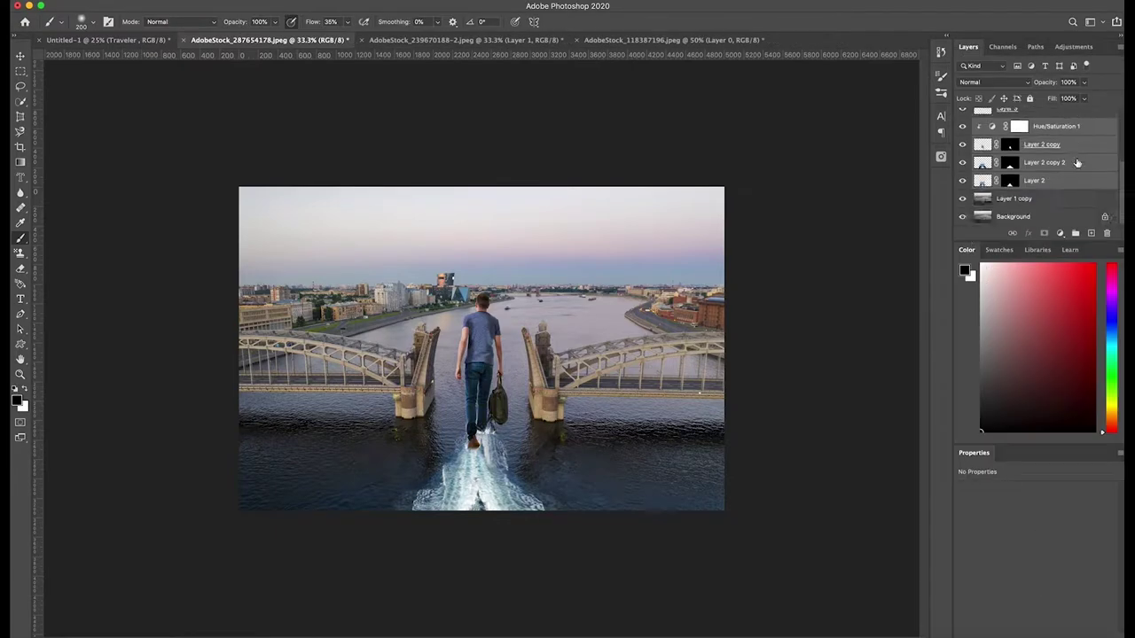
left_click(966, 182)
left_click_drag(1031, 86, 1047, 82)
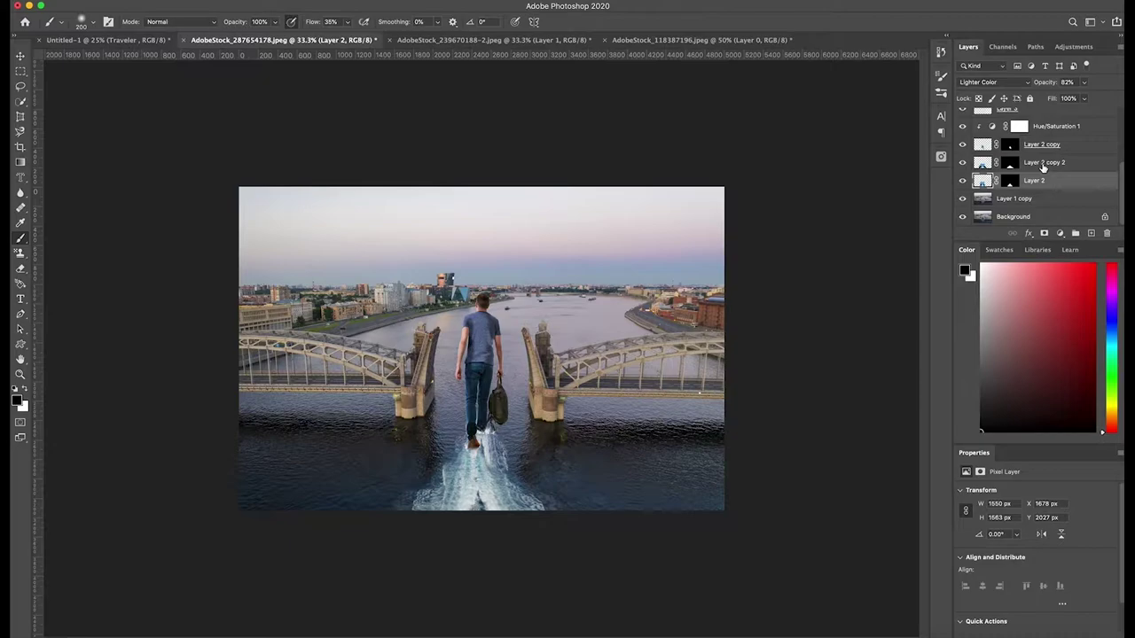
scroll(964, 173, "up", 3)
left_click(994, 155)
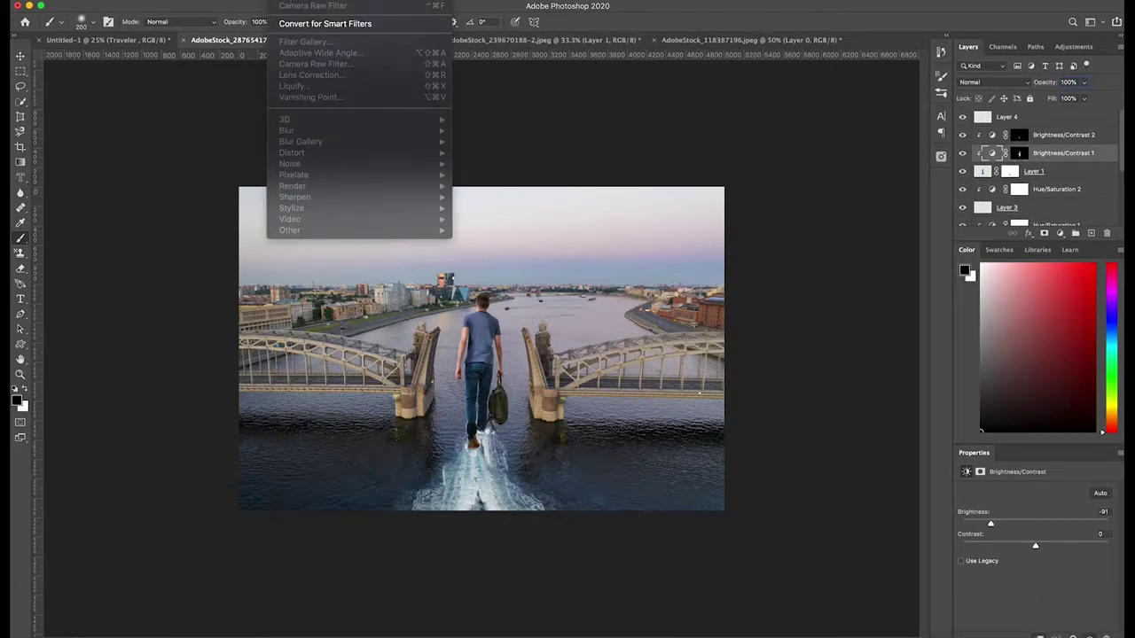
Refine the Brightness/Contrast masks with a smaller white brush at 55% opacity
left_click(992, 153)
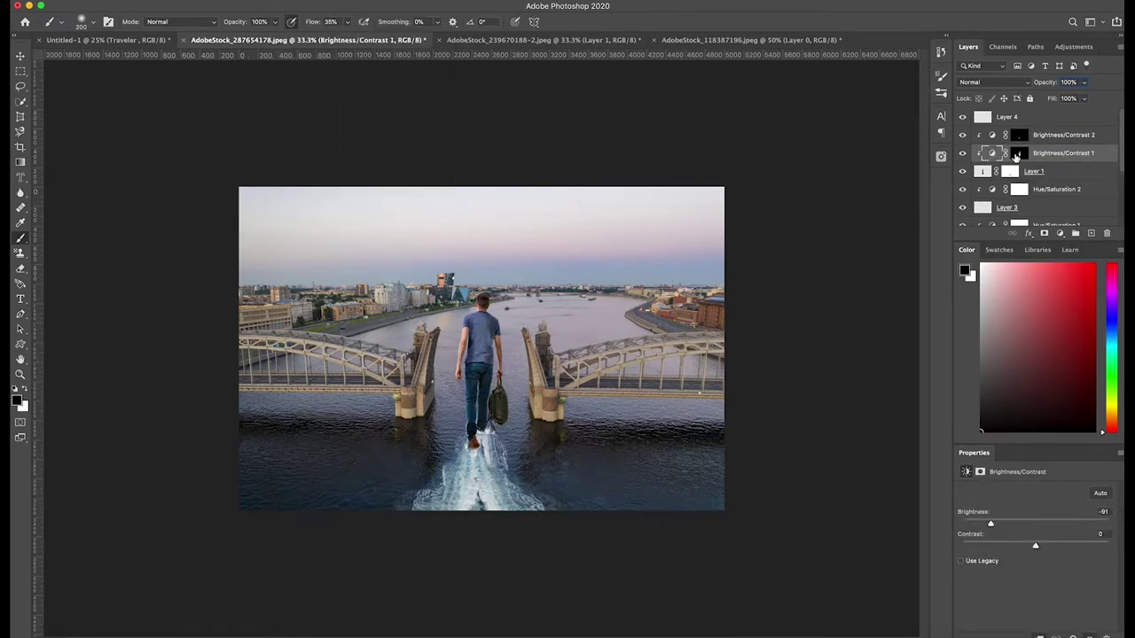
left_click(1094, 140, "shift")
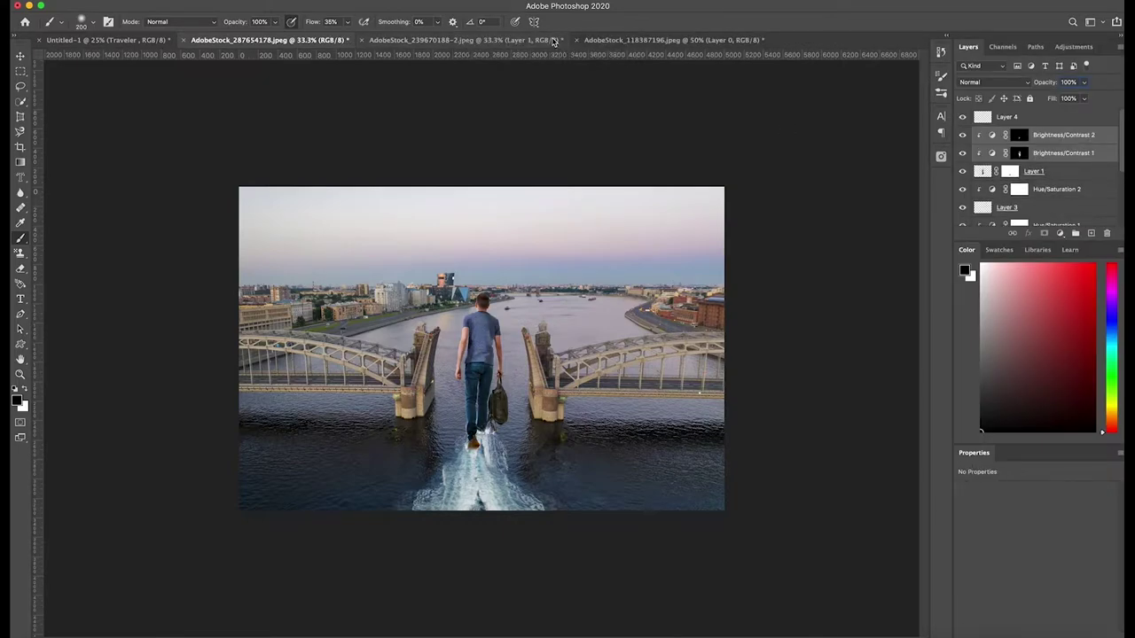
key("alt+[")
key("x")
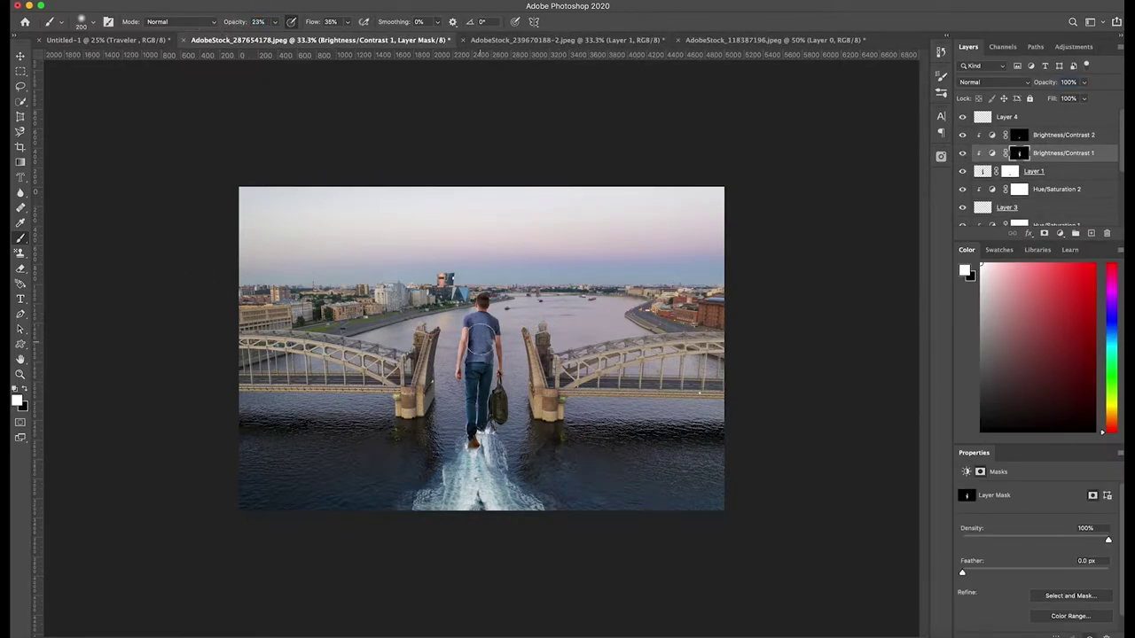
key("ctrl+1")
key("x")
key("bracketleft")
key("bracketleft")
key("bracketleft")
key("bracketleft")
key("bracketleft")
key("bracketleft")
key("alt+bracketright")
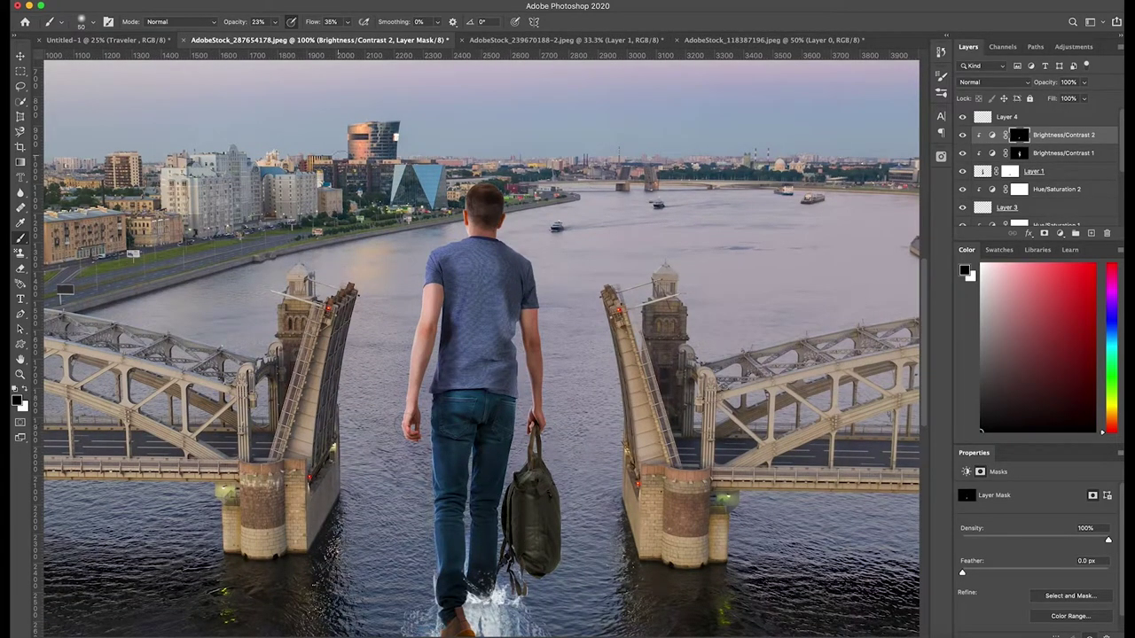
key("alt+bracketleft")
key("5")
key("5")
key("ctrl+minus")
key("ctrl+minus")
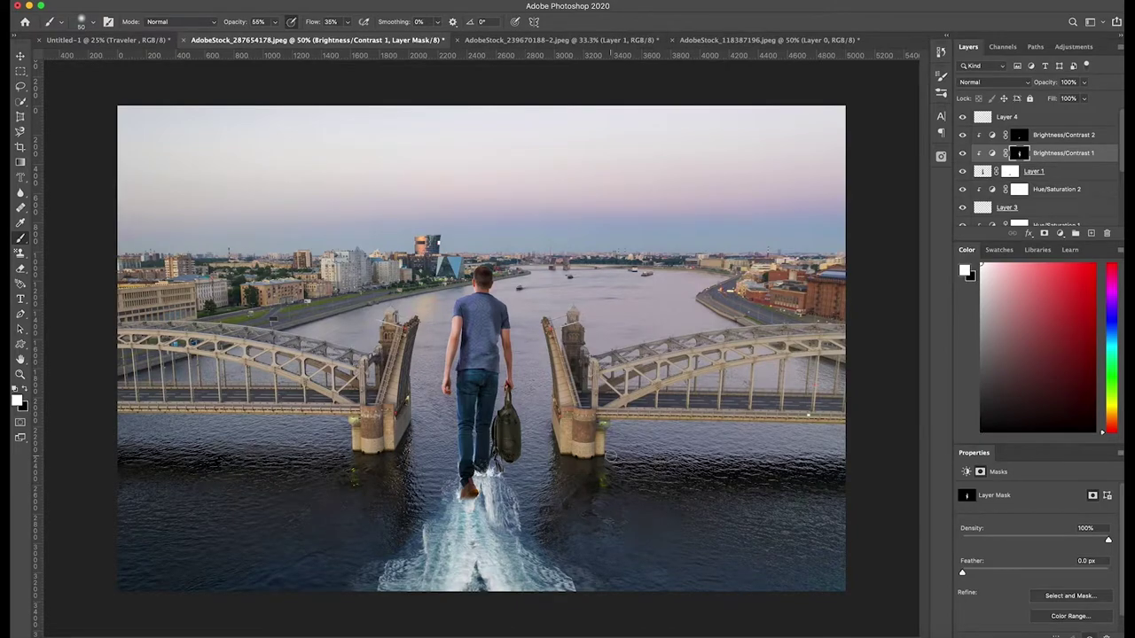
key("ctrl+minus")
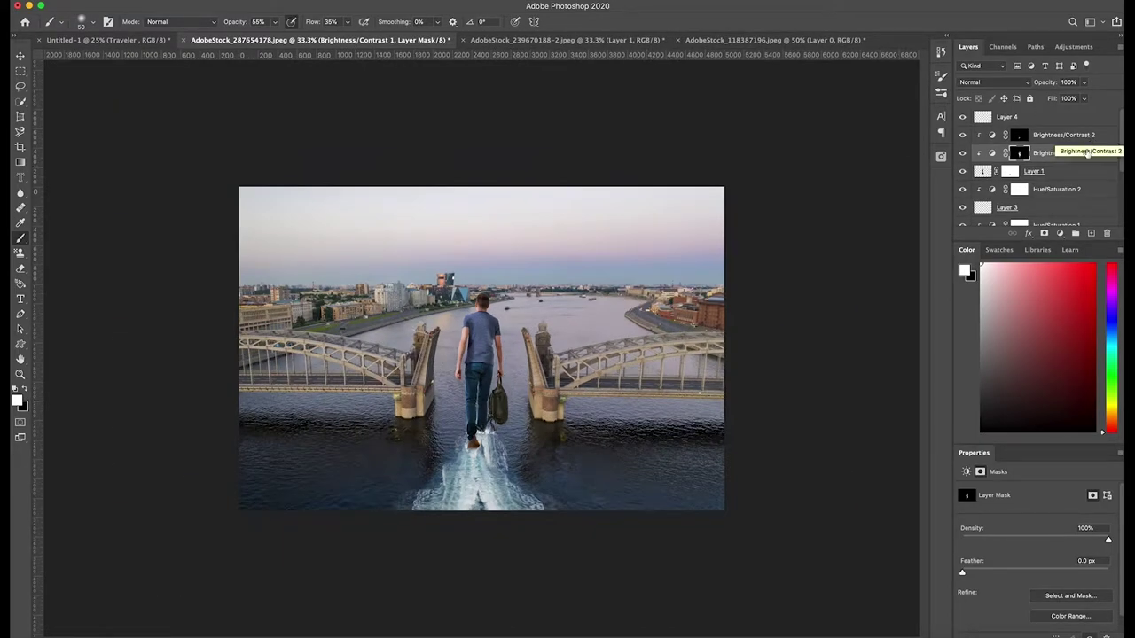
Select all the layers and merge them into Layer 1 over the Background
left_click(992, 152)
left_click(1019, 152)
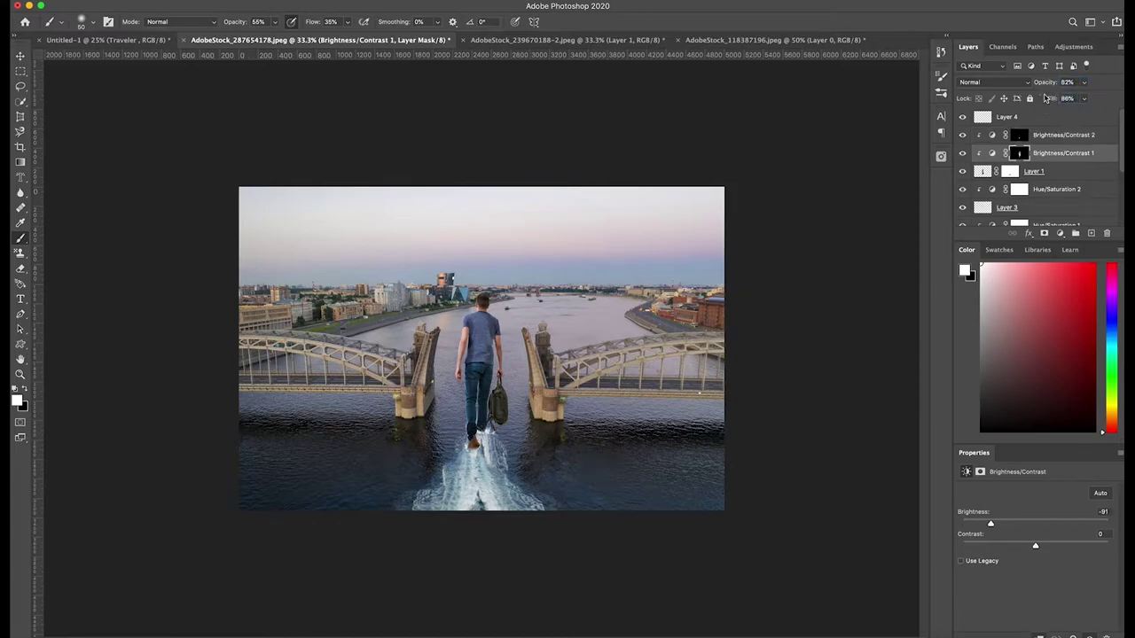
left_click(107, 2)
key("Escape")
right_click(1029, 153)
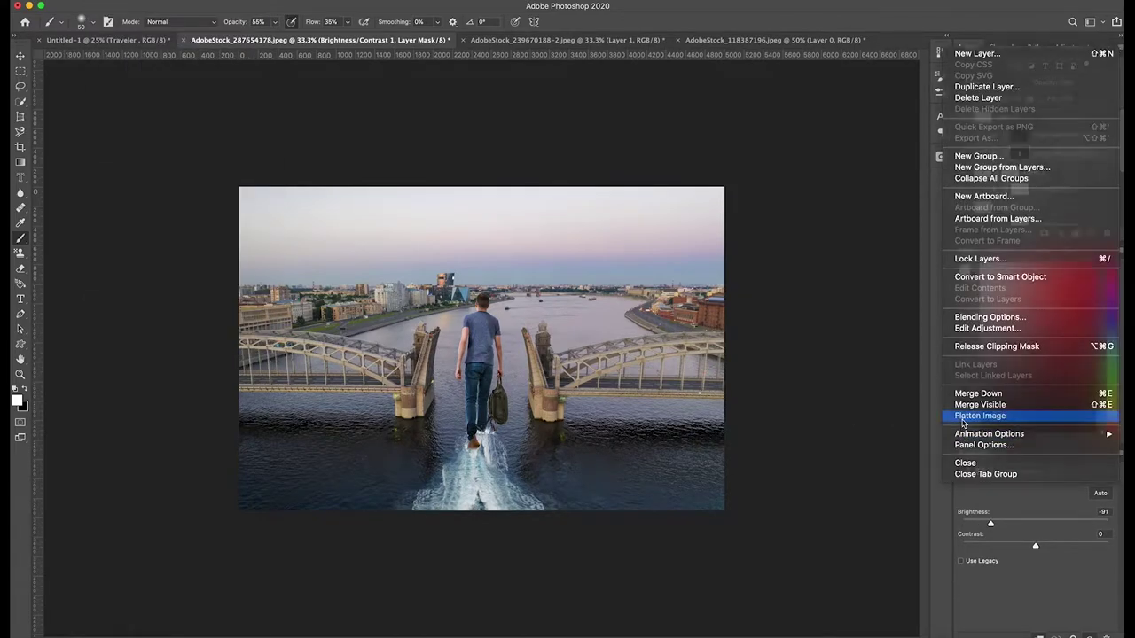
left_click(1033, 413)
left_click(312, 2)
Apply the RED BLUE VINTAGE user preset in the Camera Raw Filter
left_click(315, 64)
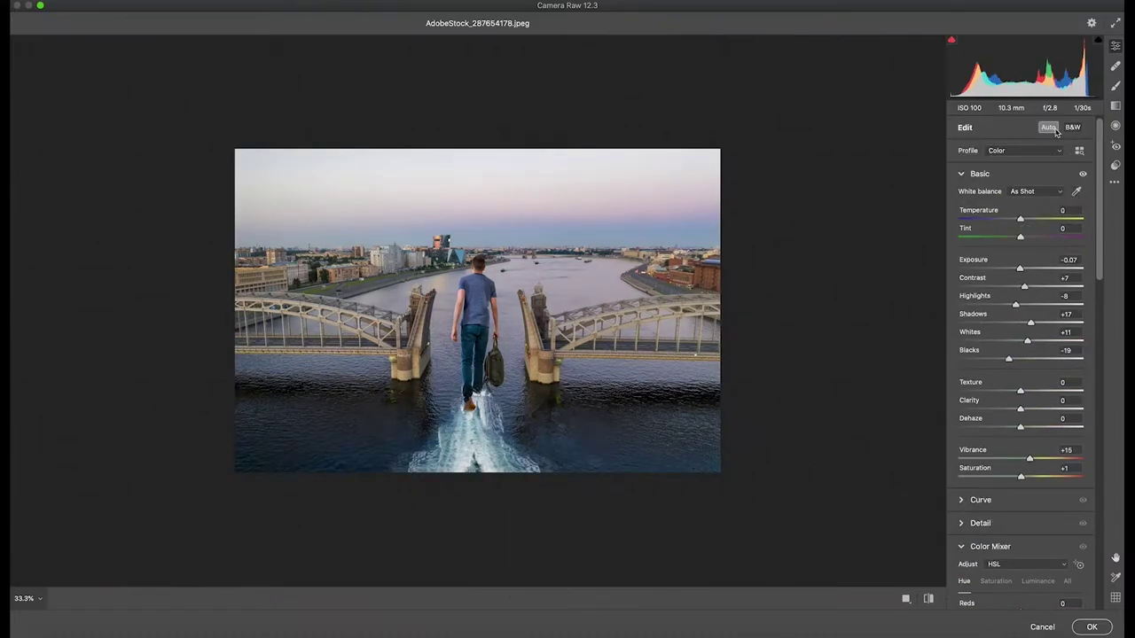
key("shift+p")
scroll(1042, 340, "down", 5)
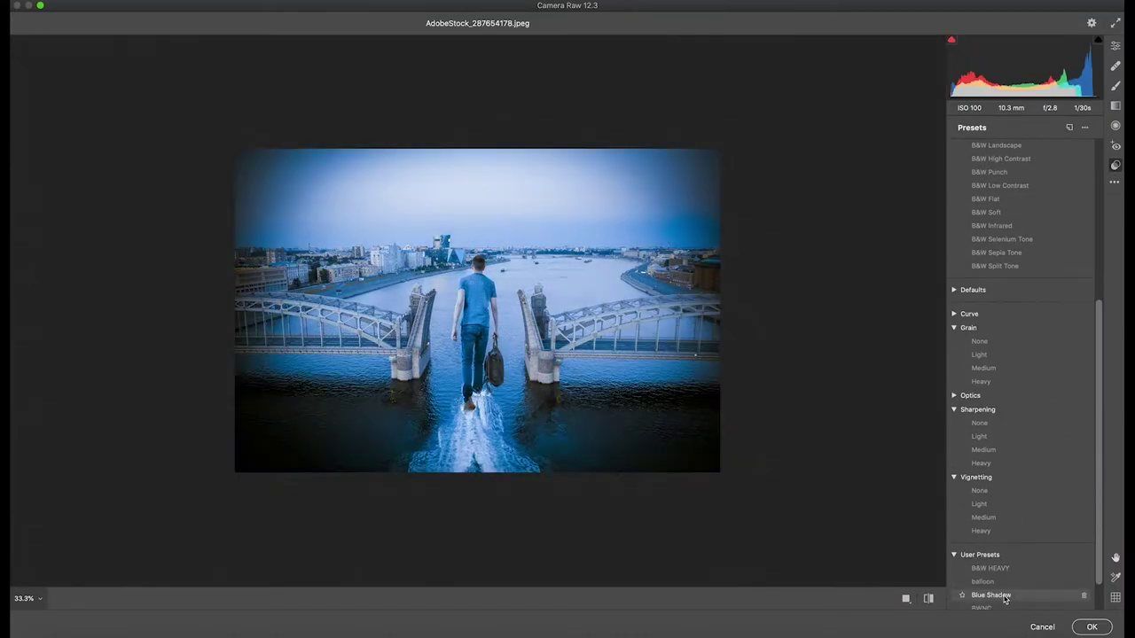
left_click(998, 593)
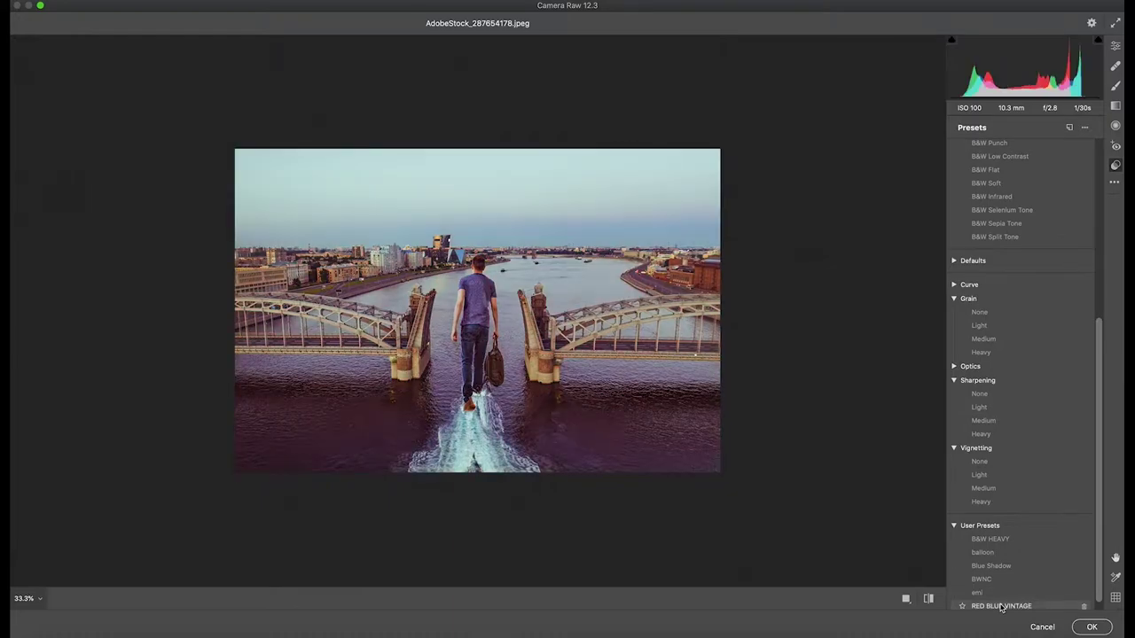
left_click(1114, 86)
key("bracketleft")
key("bracketleft")
key("bracketleft")
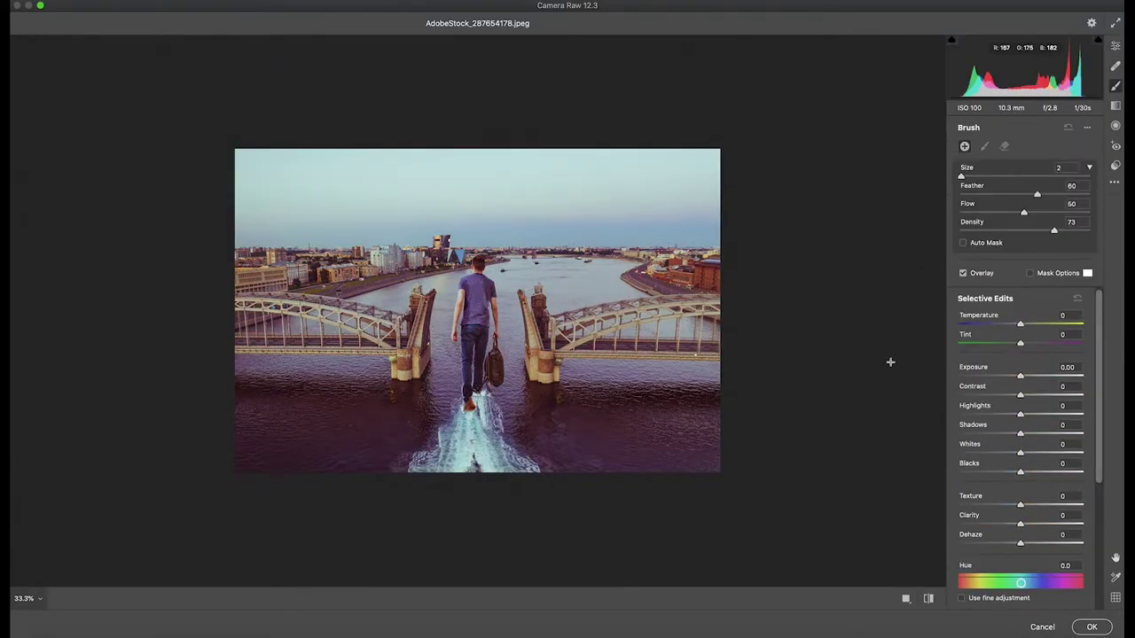
Paint a feather-16 brush adjustment over the man's torso, right side, bag and leg
key("ctrl+plus")
left_click_drag(478, 252, 501, 274)
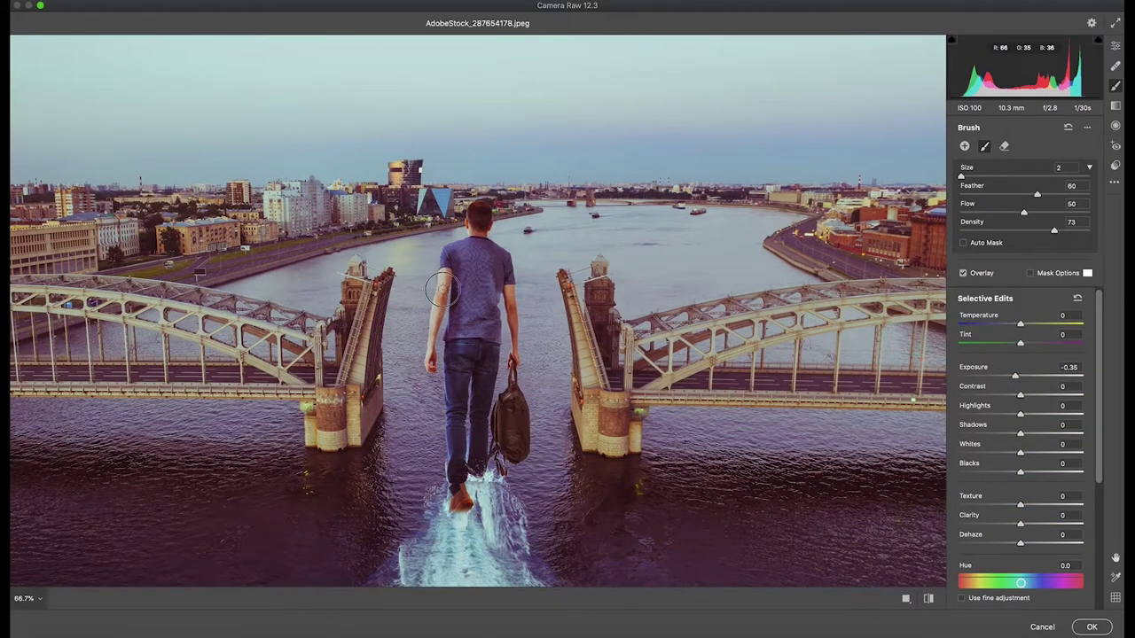
left_click_drag(1038, 193, 980, 193)
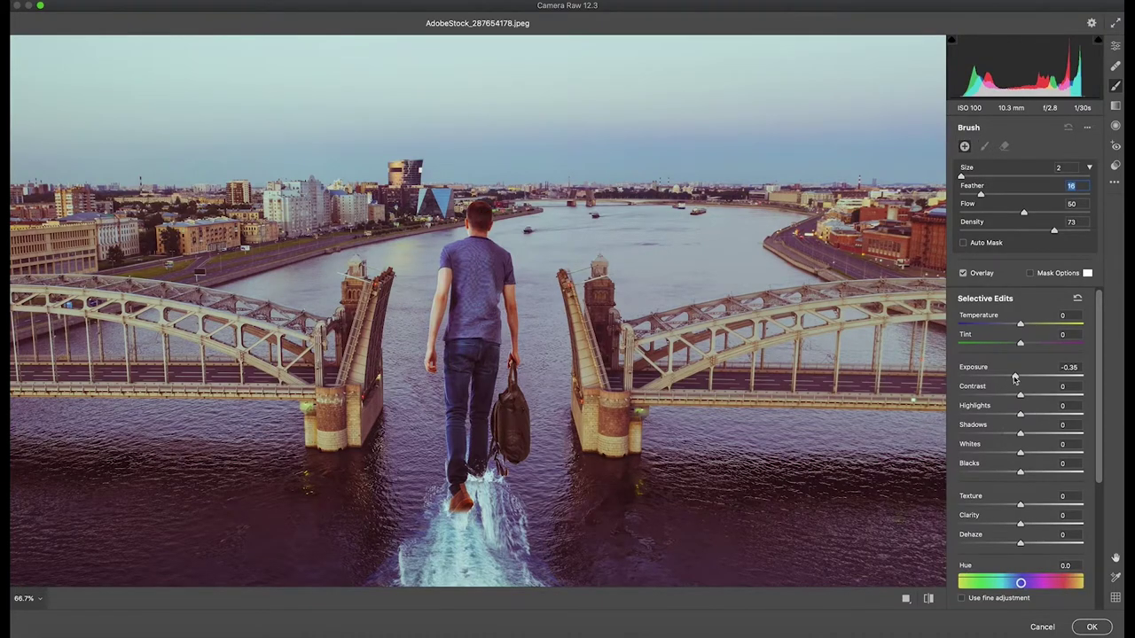
left_click_drag(1020, 543, 999, 543)
left_click_drag(474, 332, 519, 324)
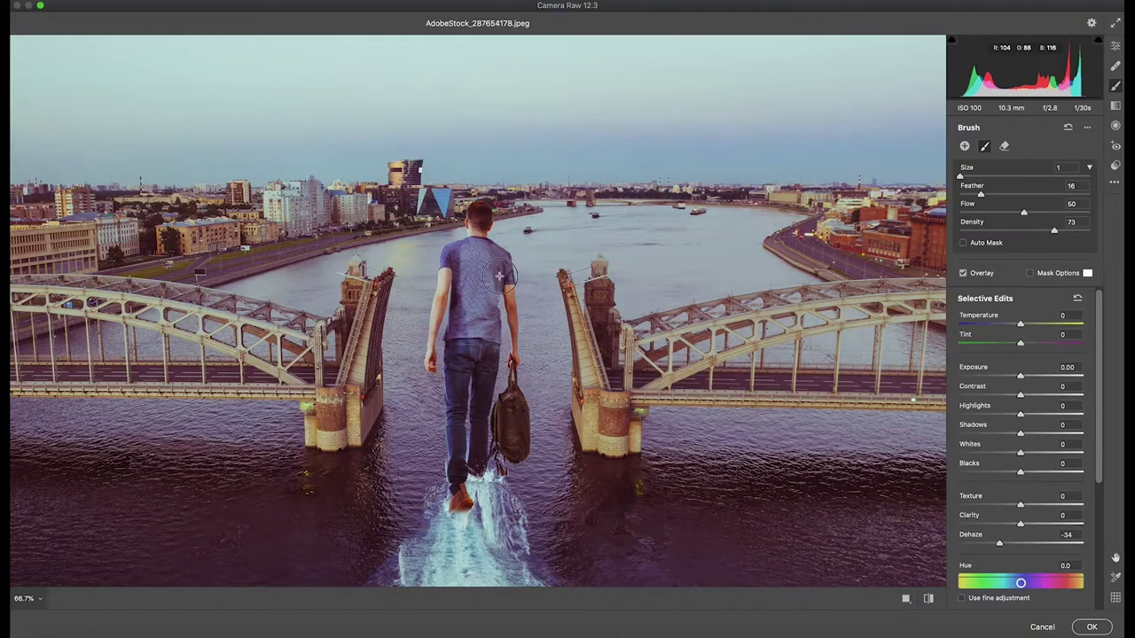
left_click_drag(510, 291, 512, 357)
key("bracketright")
mouse_move(510, 416)
left_mouse_down()
mouse_move(481, 374)
mouse_move(478, 443)
left_mouse_up()
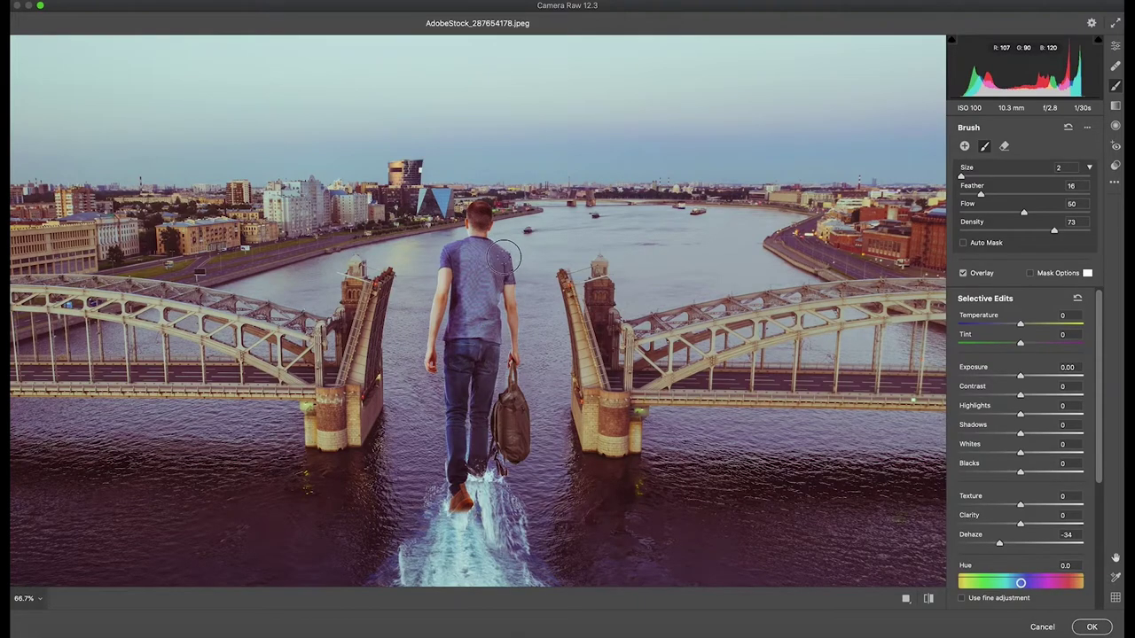
left_click_drag(502, 257, 444, 355)
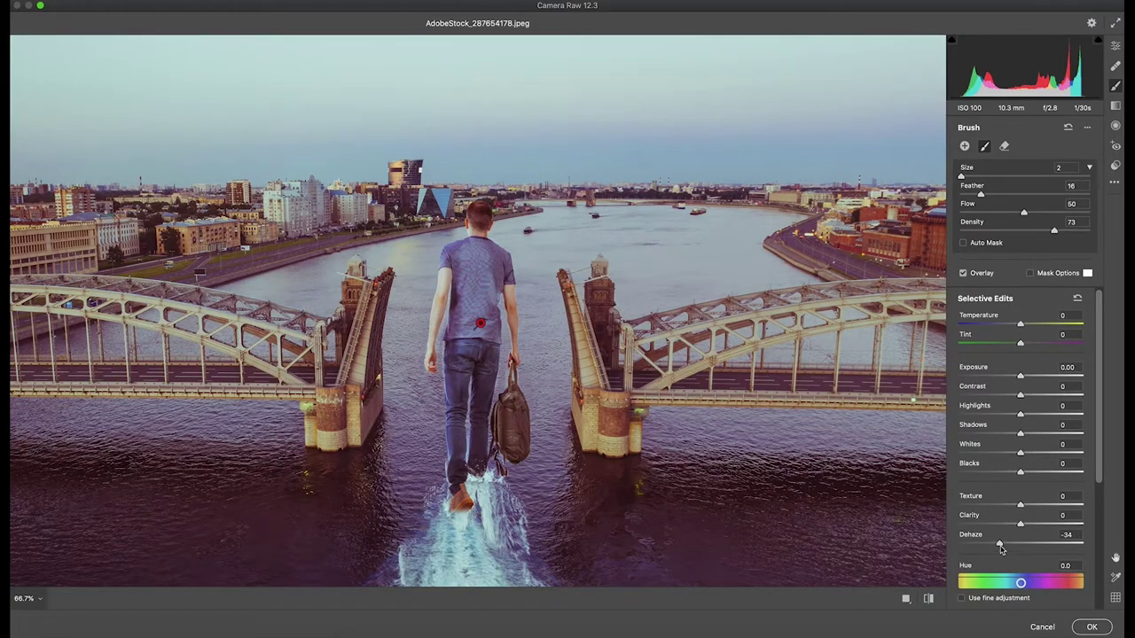
Give the man's brush adjustment Temperature +20, Shadows -99 and Blacks +12, with Dehaze back at 0
double_click(999, 544)
mouse_move(1019, 523)
left_mouse_down()
mouse_move(1030, 523)
mouse_move(988, 525)
left_mouse_up()
key("ctrl+minus")
left_click(1064, 386)
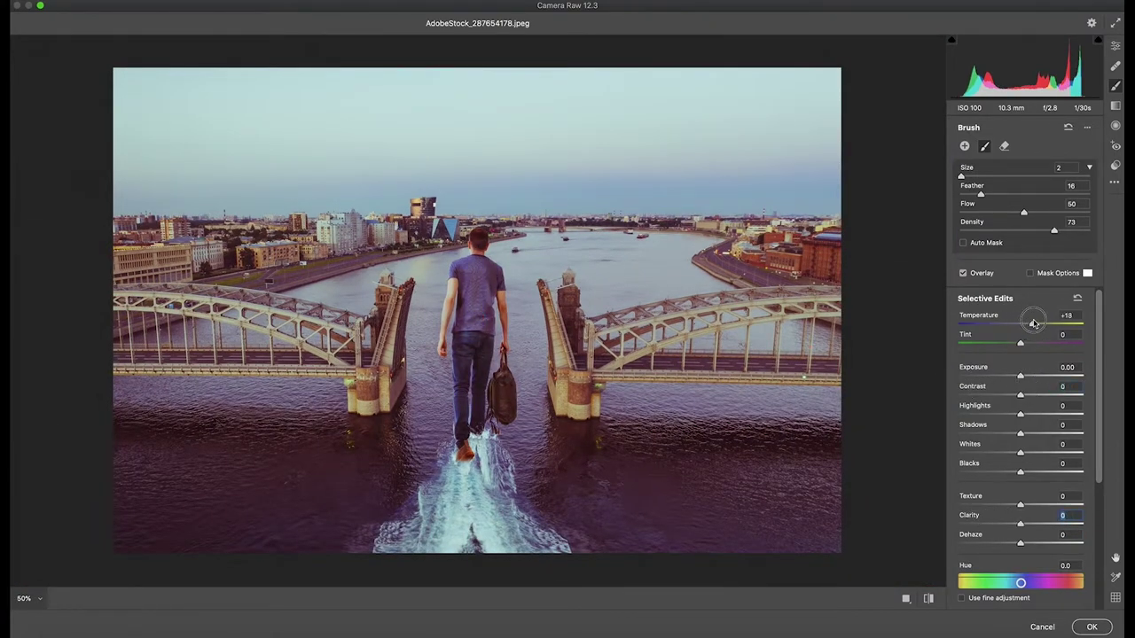
left_click_drag(995, 468, 1028, 470)
left_click_drag(1020, 431, 960, 432)
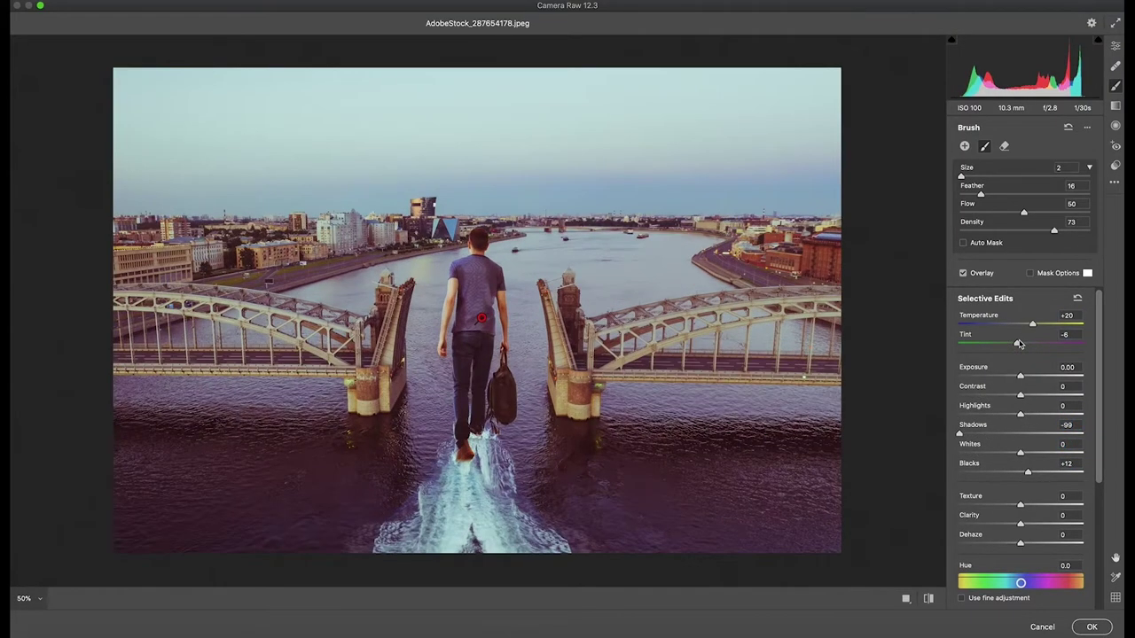
key("ctrl+minus")
left_click(1115, 107)
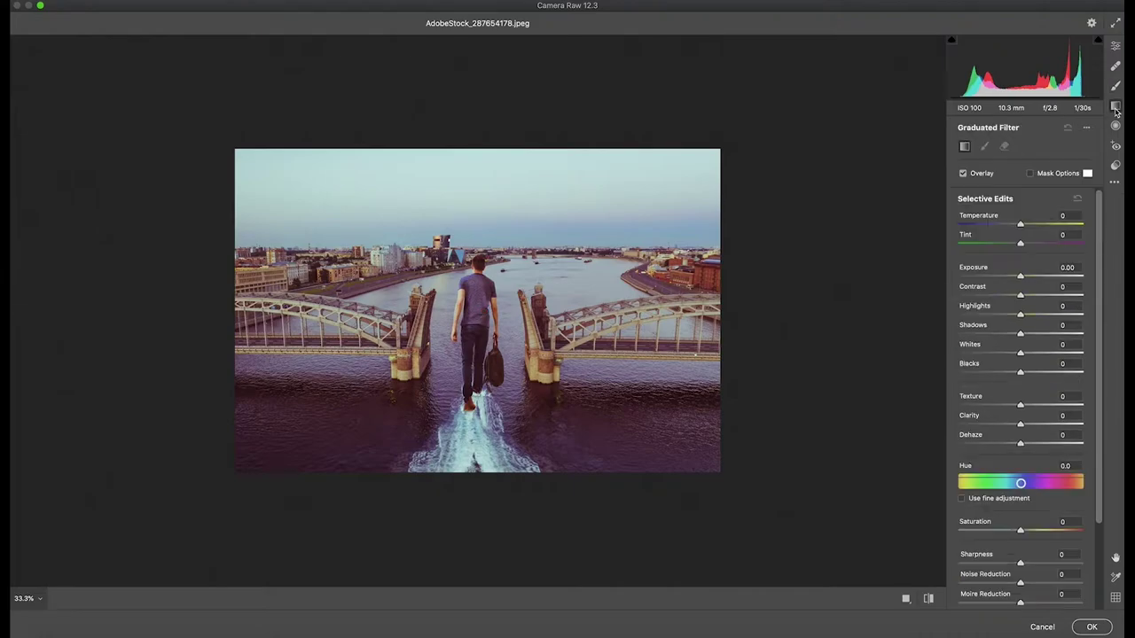
Lower the orange luminance in the Color Mixer to darken the oranges
scroll(982, 272, "down", 5)
scroll(983, 272, "down", 1)
key("e")
left_click(1037, 263)
scroll(1037, 264, "down", 1)
mouse_move(1020, 267)
left_mouse_down()
mouse_move(1005, 267)
mouse_move(1016, 284)
mouse_move(1012, 268)
left_mouse_up()
Start a new brush adjustment with Shadows +100 and Blacks -8, and paint it over the wake
key("k")
key("ctrl+alt+0")
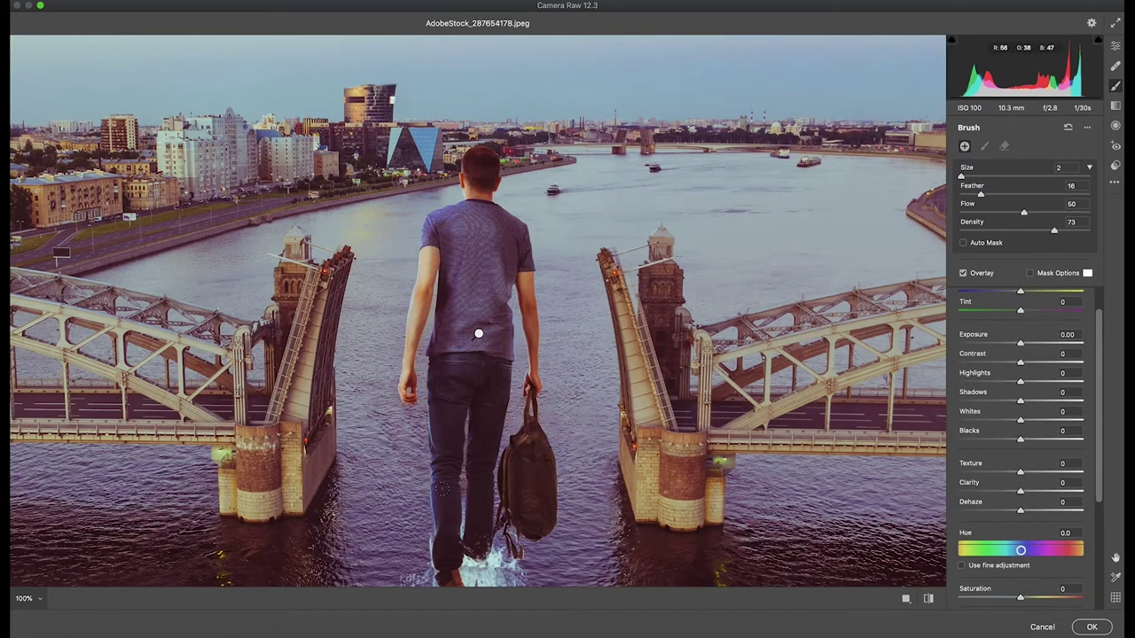
left_click(454, 511)
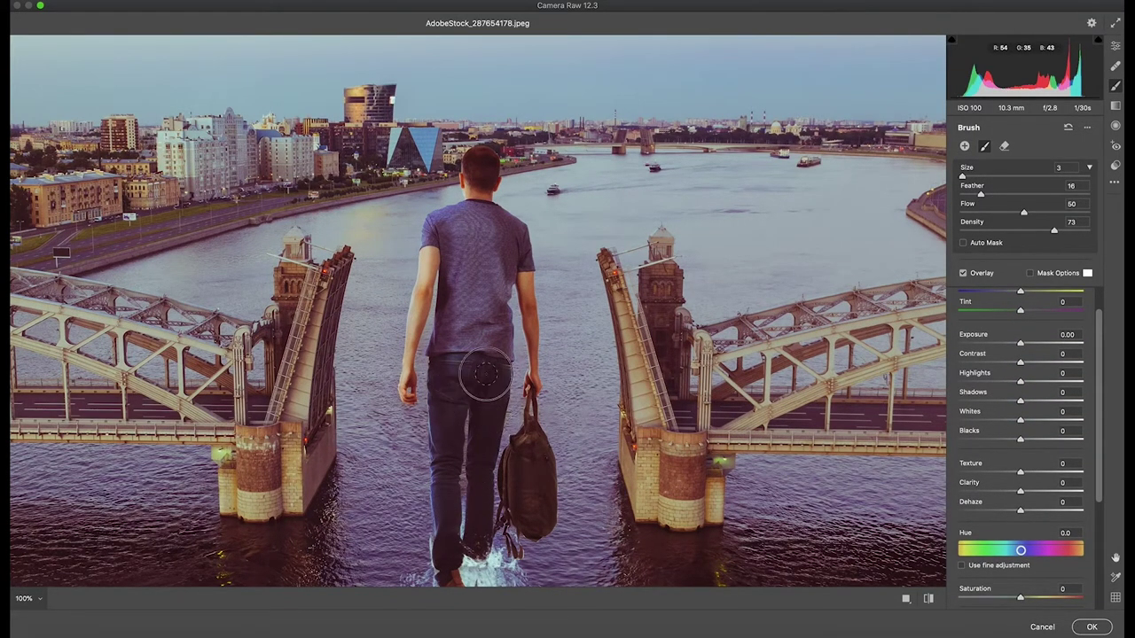
left_click_drag(1019, 401, 1103, 400)
left_click_drag(1019, 438, 1015, 439)
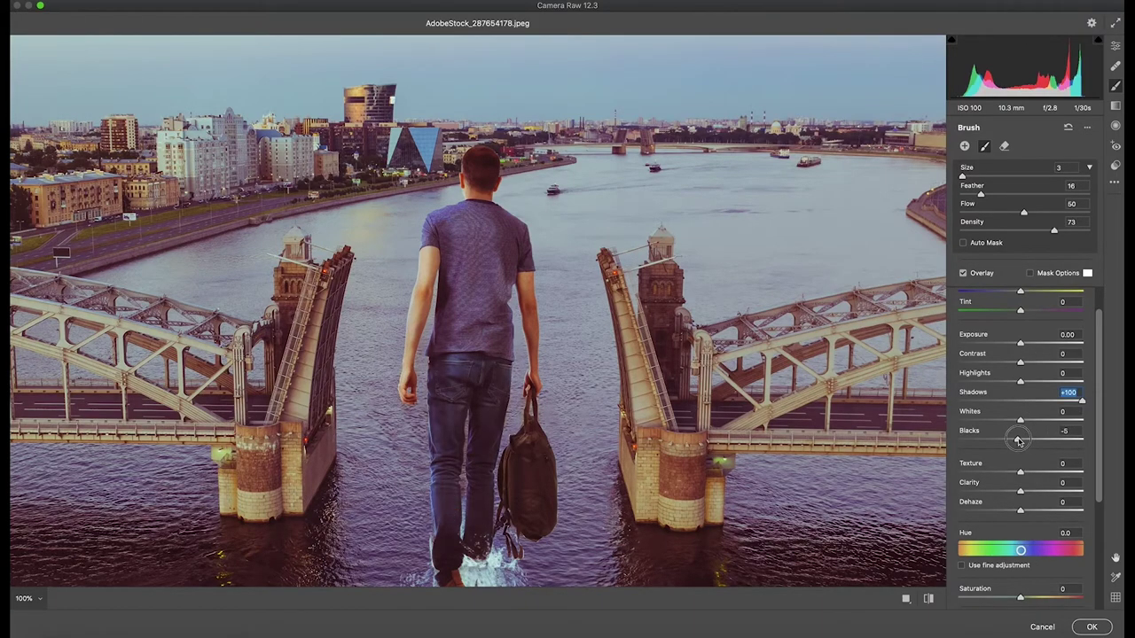
key("ctrl+minus")
key("ctrl+minus")
left_click_drag(401, 550, 516, 512)
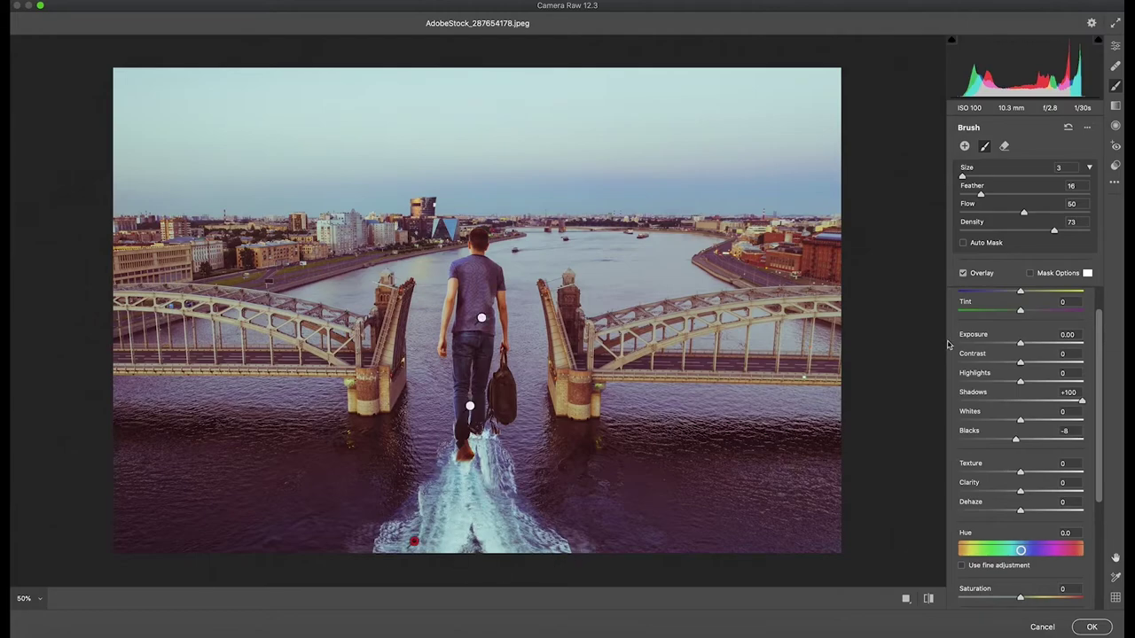
Give the wake brush Whites -100, Highlights +100, Tint +5, Clarity -100 and Exposure +0.15
left_click_drag(1019, 420, 937, 417)
left_click_drag(1024, 381, 1084, 382)
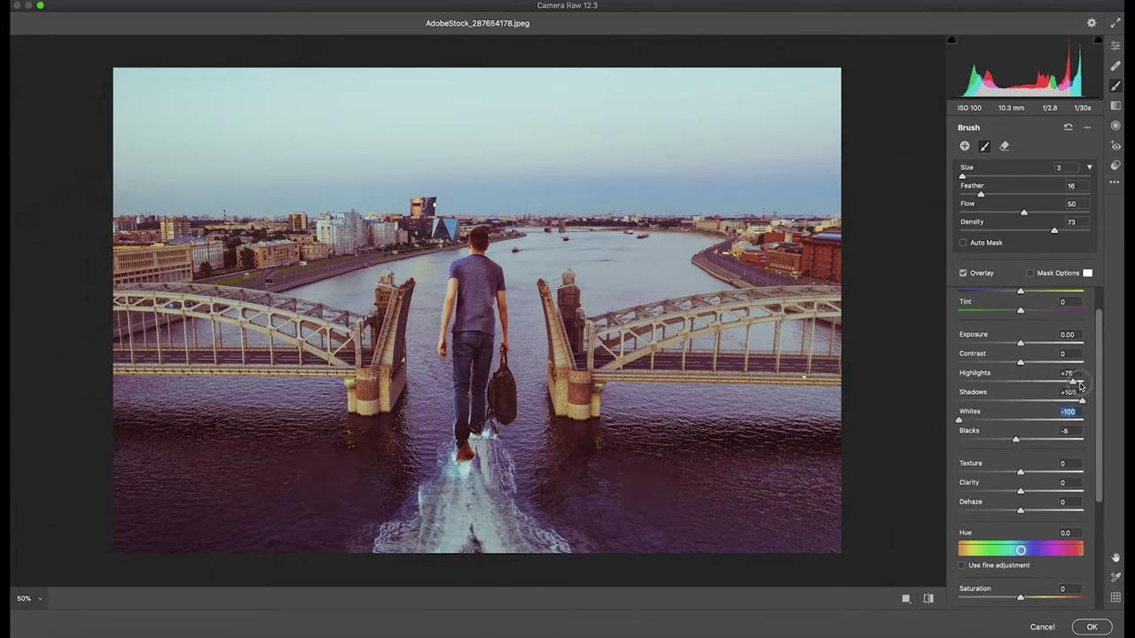
left_click_drag(958, 420, 970, 423)
left_click_drag(1020, 310, 1029, 290)
left_click_drag(1016, 488, 922, 476)
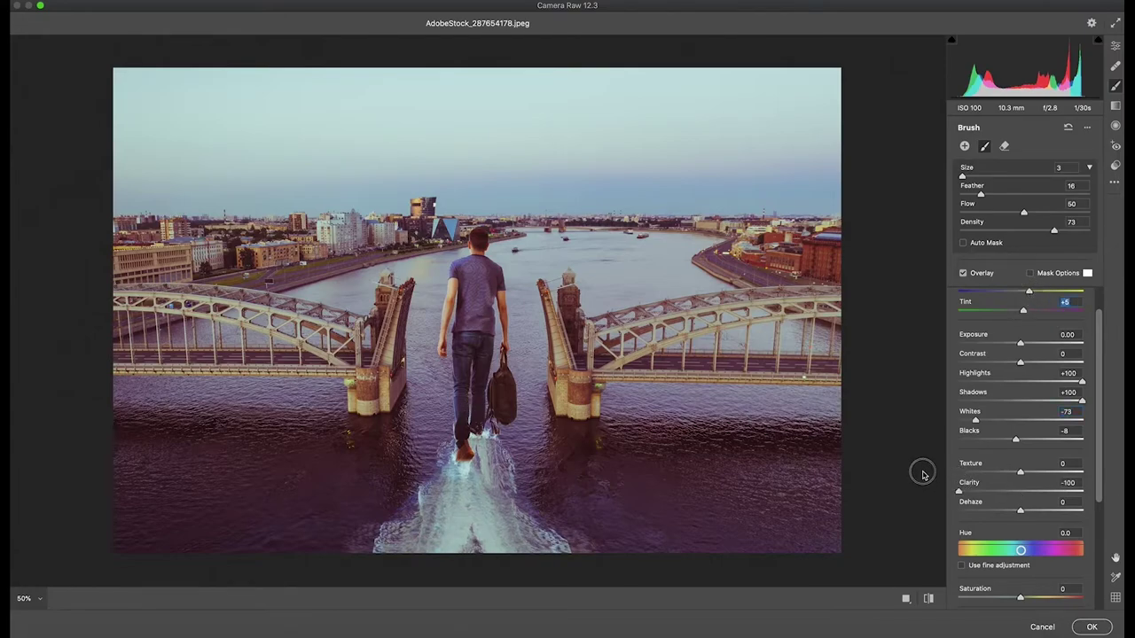
left_click_drag(1020, 343, 1022, 343)
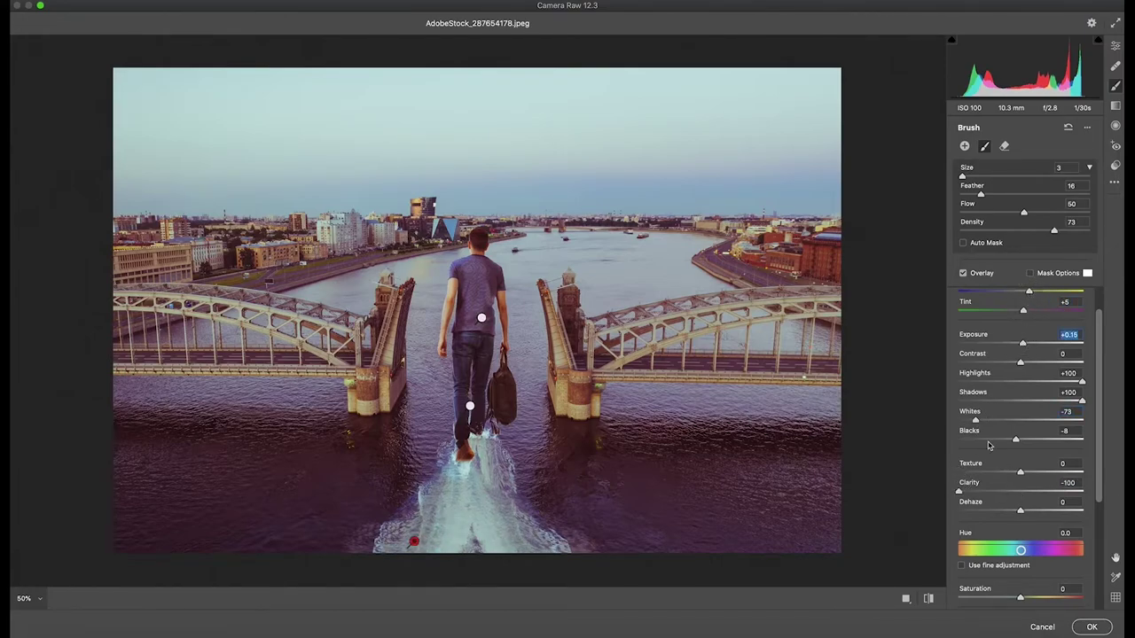
Back in the global panels, try a lower Vibrance and then reset it to 0
key("e")
left_click_drag(1038, 413, 942, 398)
double_click(985, 414)
scroll(1020, 443, "down", 10)
scroll(1019, 443, "down", 10)
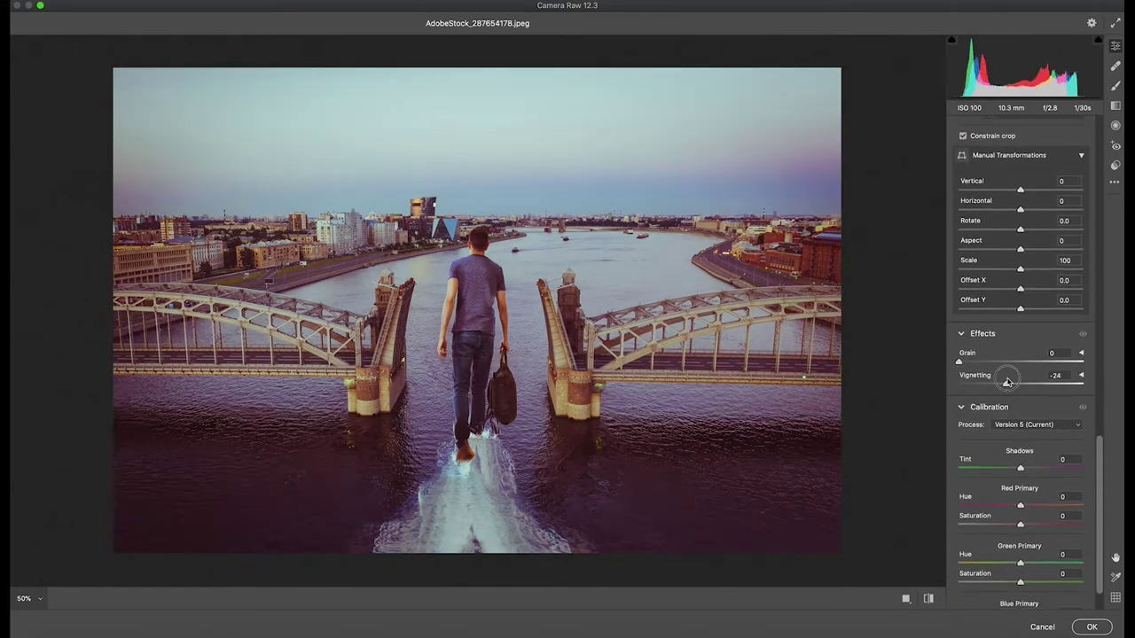
scroll(1020, 487, "down", 5)
Set Calibration Red Primary hue to -33, leaving Blue Primary at 0, and add film grain
left_click_drag(1020, 579, 954, 574)
double_click(956, 574)
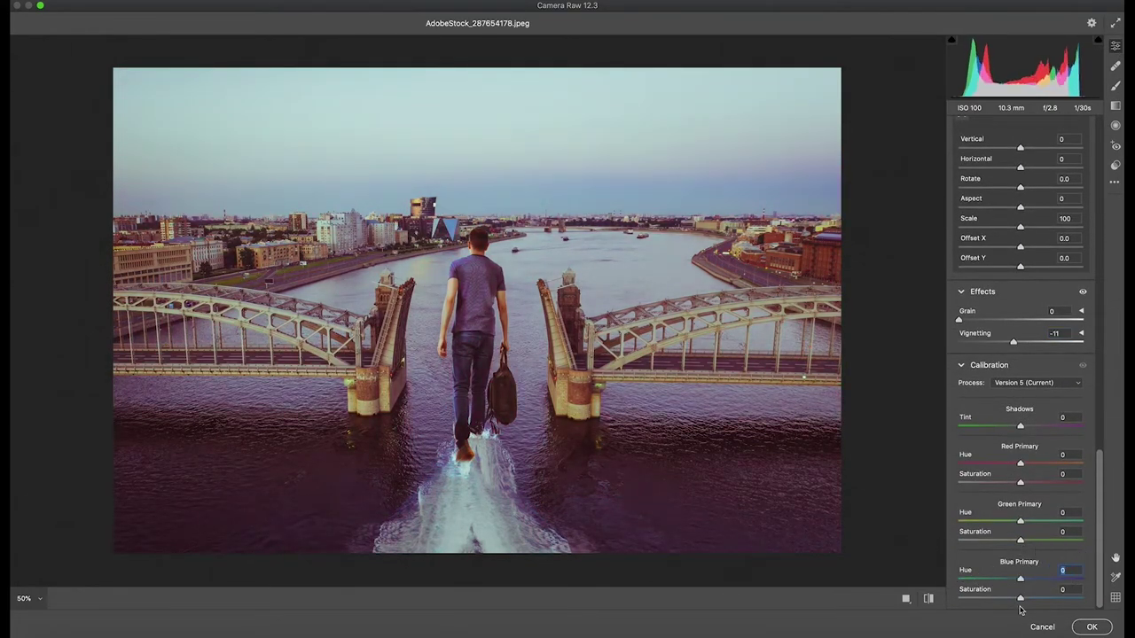
double_click(1020, 598)
left_click_drag(1021, 464, 1000, 463)
left_click(1023, 427)
double_click(1021, 427)
left_click_drag(958, 320, 1005, 324)
Confirm Camera Raw with OK to commit the purple grade to Layer 1
left_click(1091, 627)
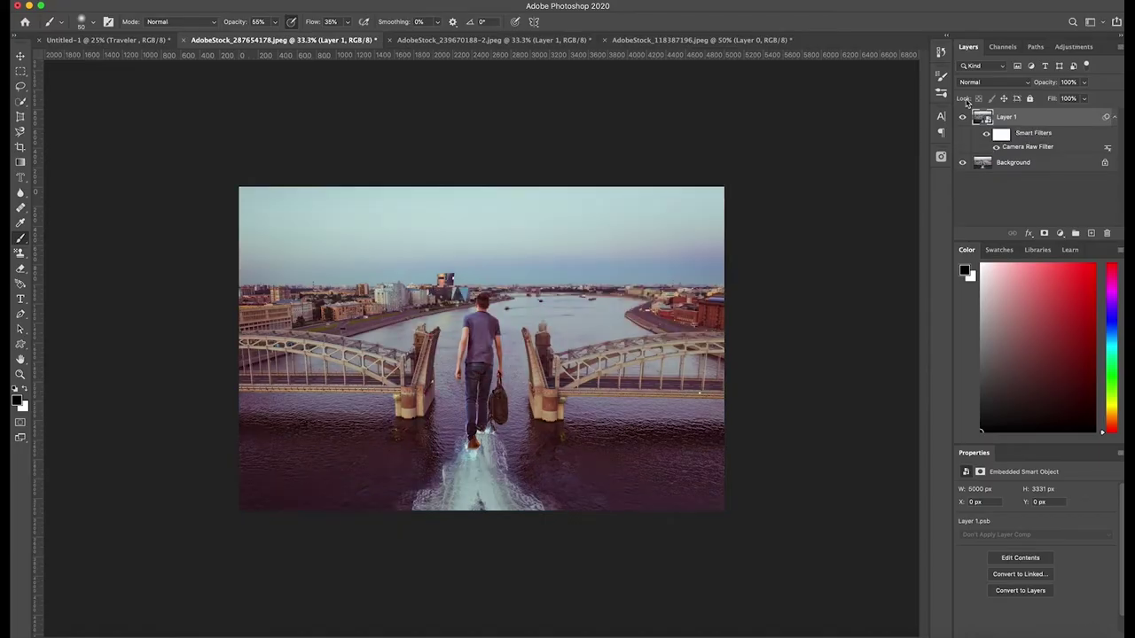